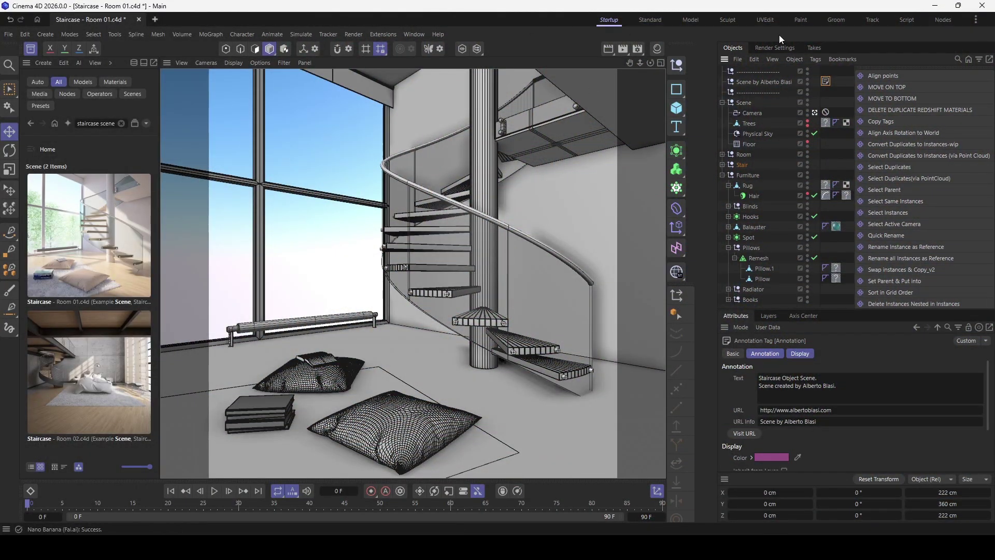
# - Open the NanoPro extension and render the current staircase room view into it
pyautogui.click(770, 50)
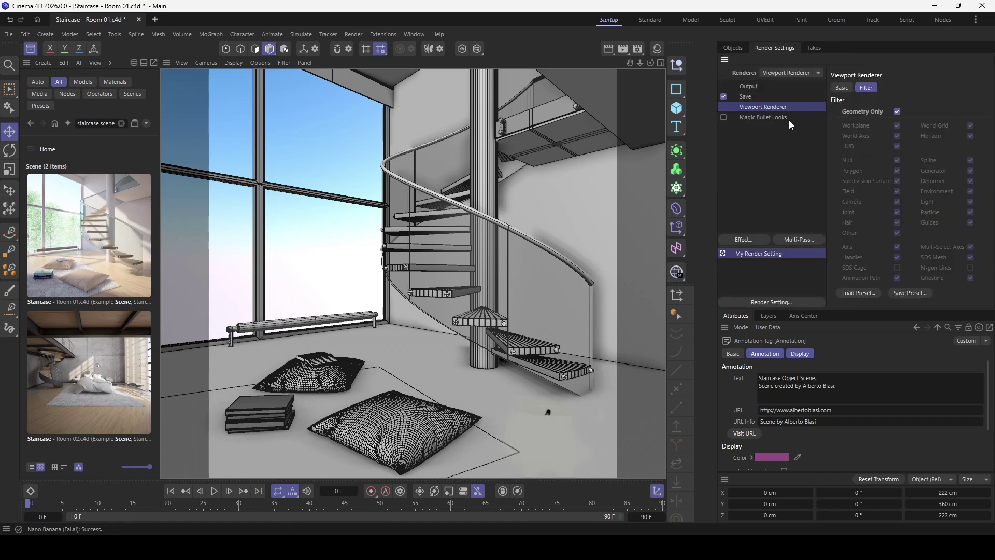
pyautogui.click(386, 34)
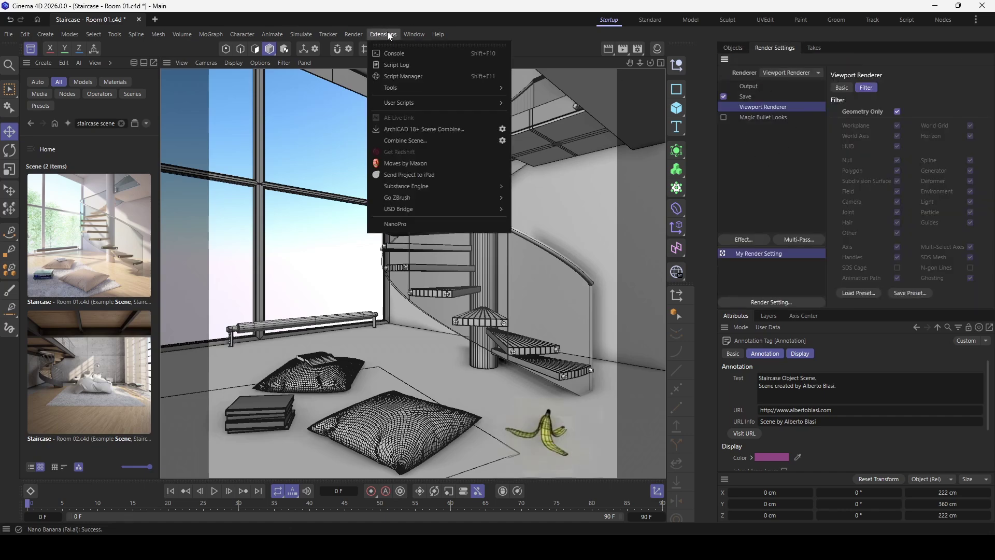
pyautogui.click(398, 223)
pyautogui.moveTo(529, 73); pyautogui.dragTo(459, 73)
pyautogui.click(105, 90)
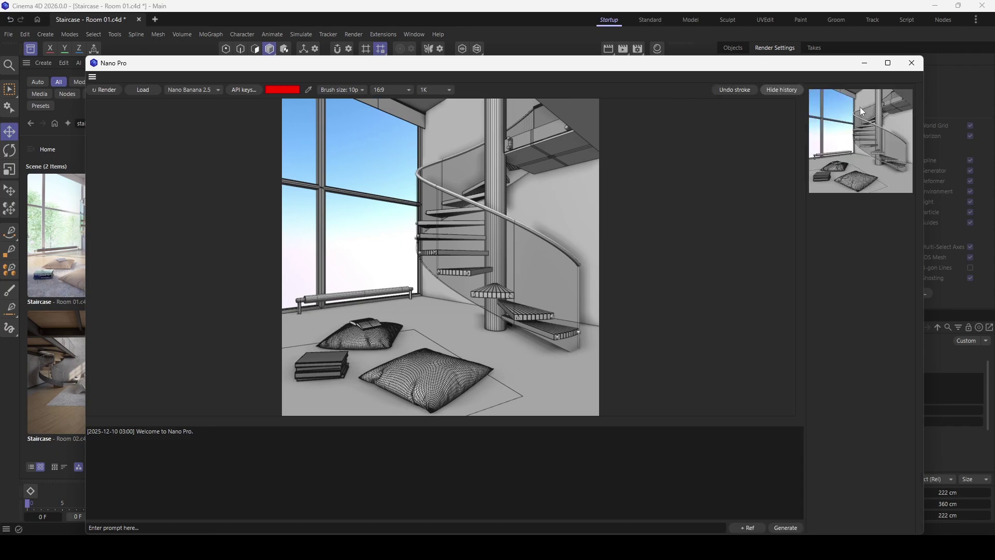
# - Add two reference images from the References folder, the ones whose file names start with 6a3f870b and 42b0d084
pyautogui.click(748, 527)
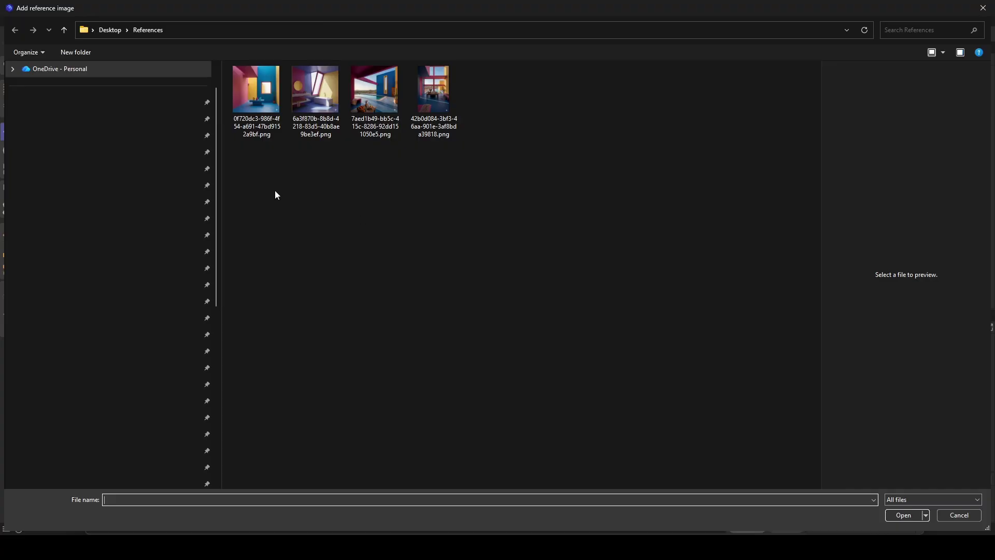
pyautogui.doubleClick(311, 89)
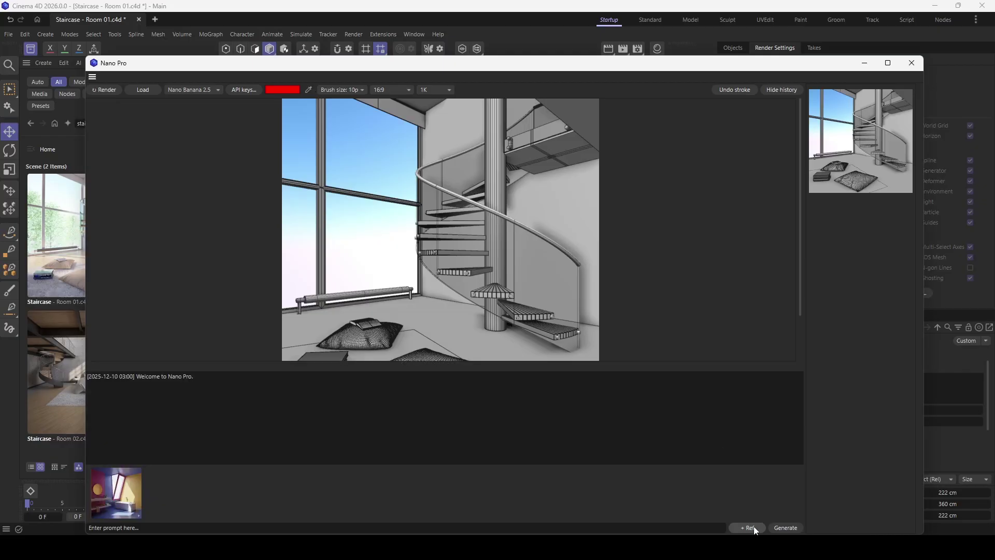
pyautogui.click(755, 529)
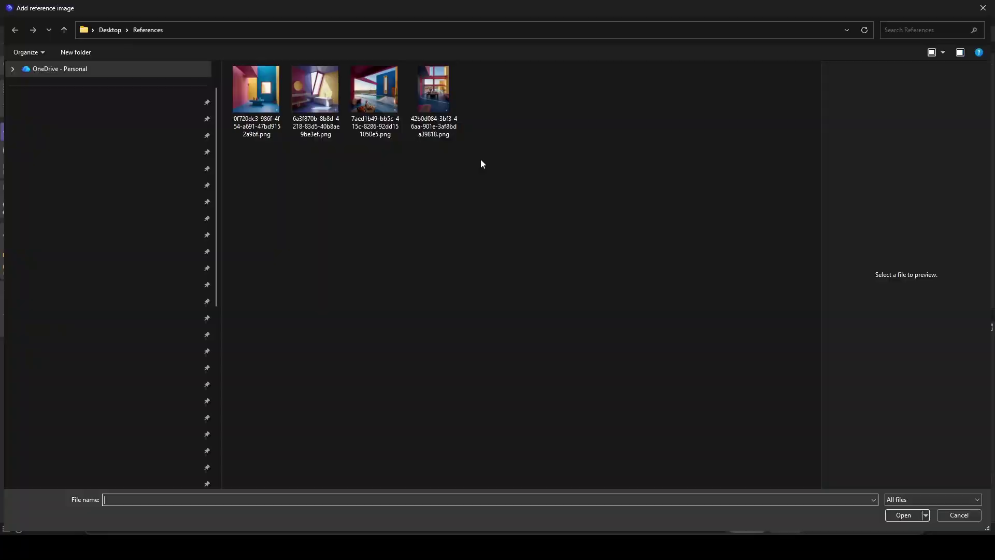
pyautogui.doubleClick(450, 88)
# - Enter the prompt "Make an interior in a vibrant mexican colorful style like on references, but keep all shapes objects and camera angle"
pyautogui.write('Make then interior ')
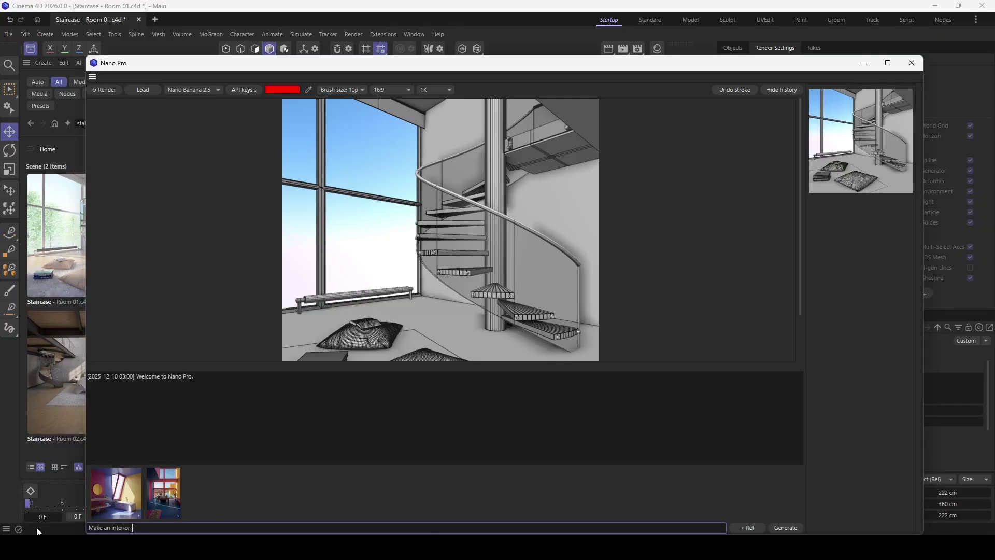
pyautogui.write('in a vibrant mexican colorful style like on references')
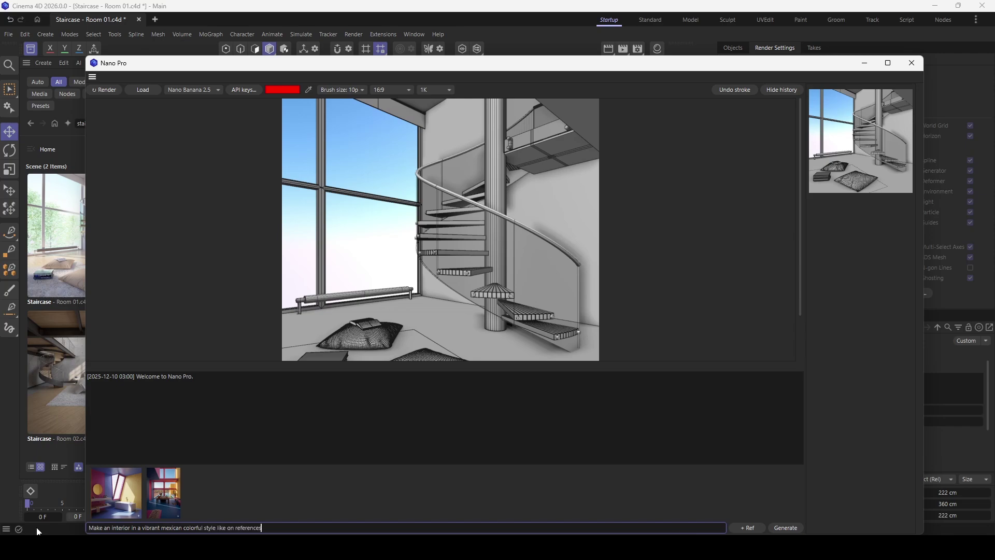
pyautogui.write(', but keep all shapes objects and camera angle')
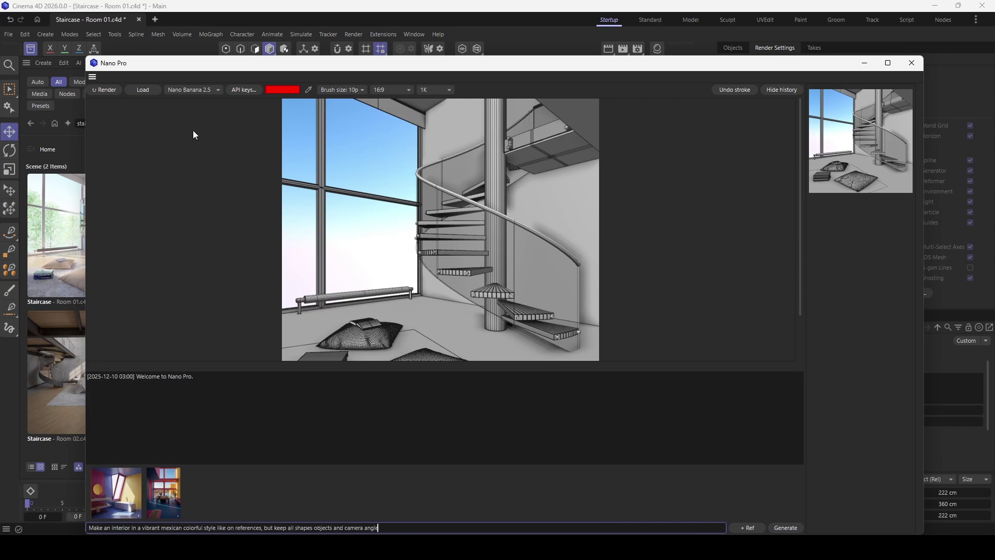
# - Switch the image model to Nano Banana Pro and generate the restyled interior
pyautogui.click(195, 90)
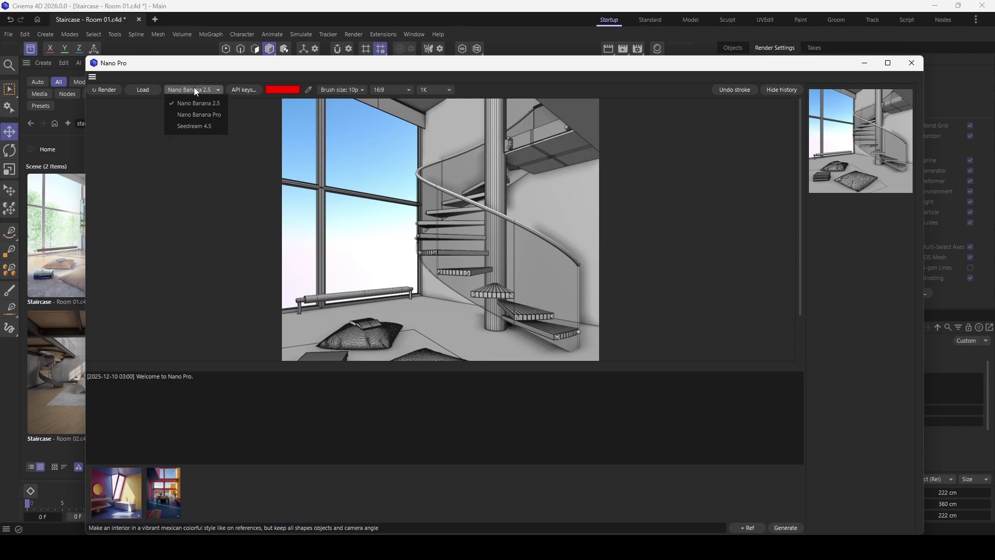
pyautogui.click(199, 115)
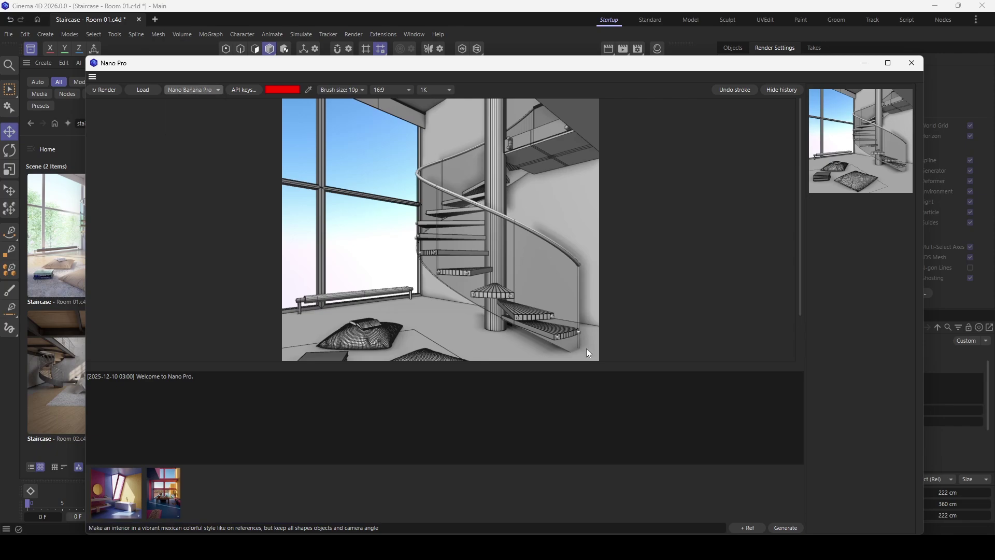
pyautogui.click(792, 524)
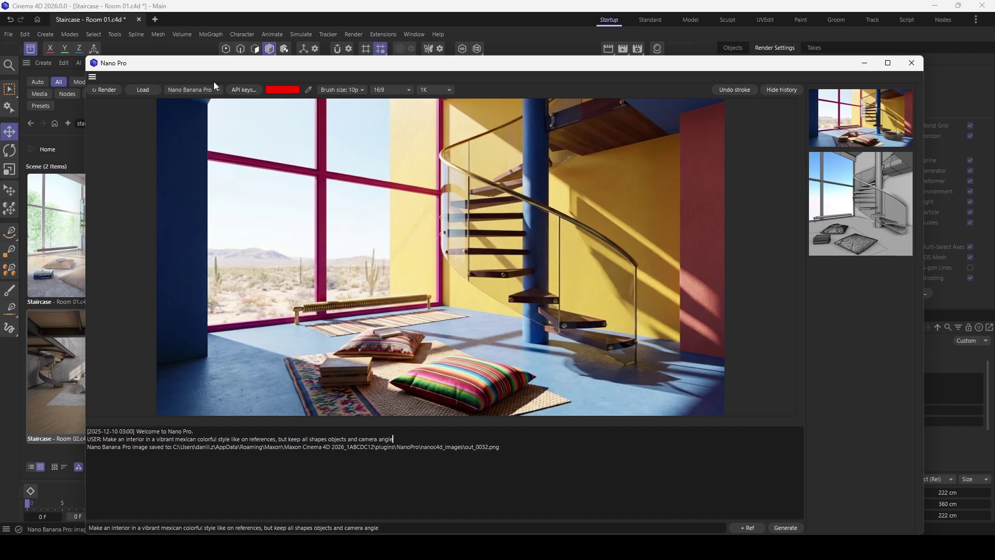
# - Set the brush colour to bright green with RGB 0, 255, 60
pyautogui.click(283, 90)
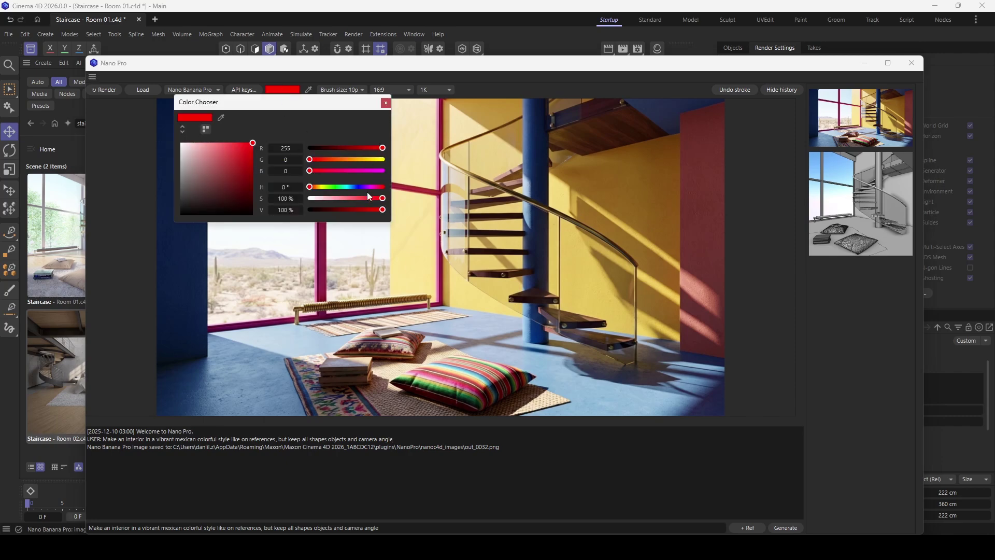
pyautogui.click(338, 187)
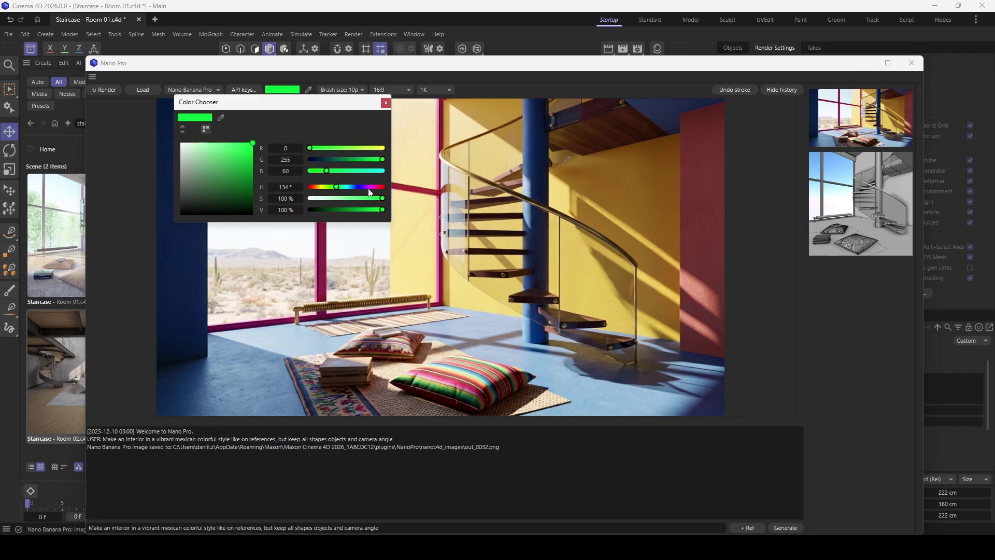
pyautogui.click(386, 103)
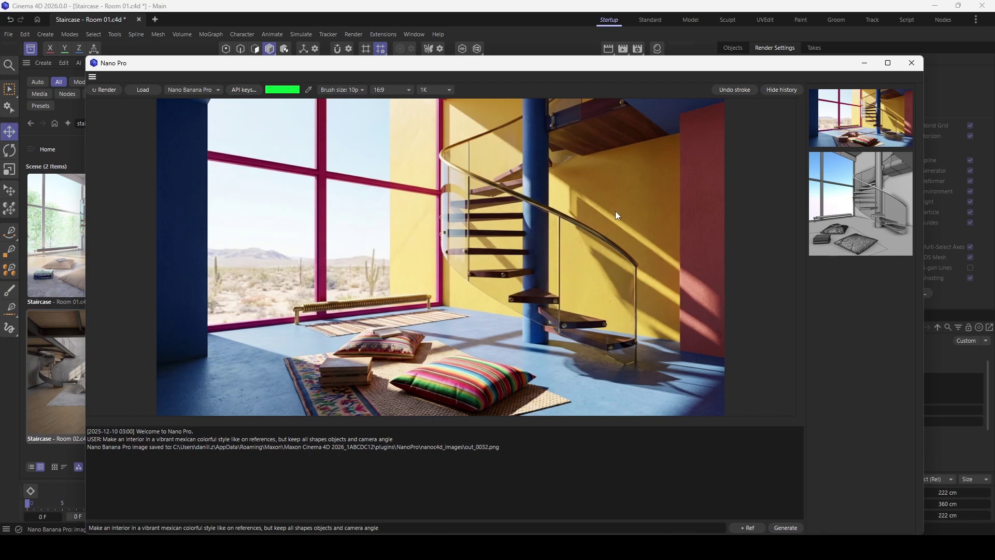
# - With the Brush tool, sketch a tall twisted sculpture outline standing on the floor in front of the spiral staircase
pyautogui.rightClick(608, 169)
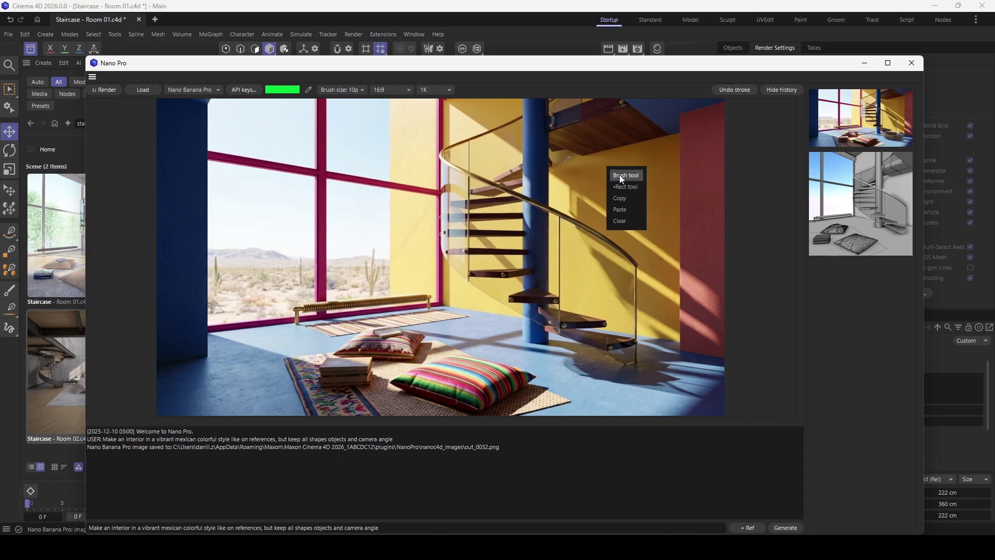
pyautogui.click(624, 176)
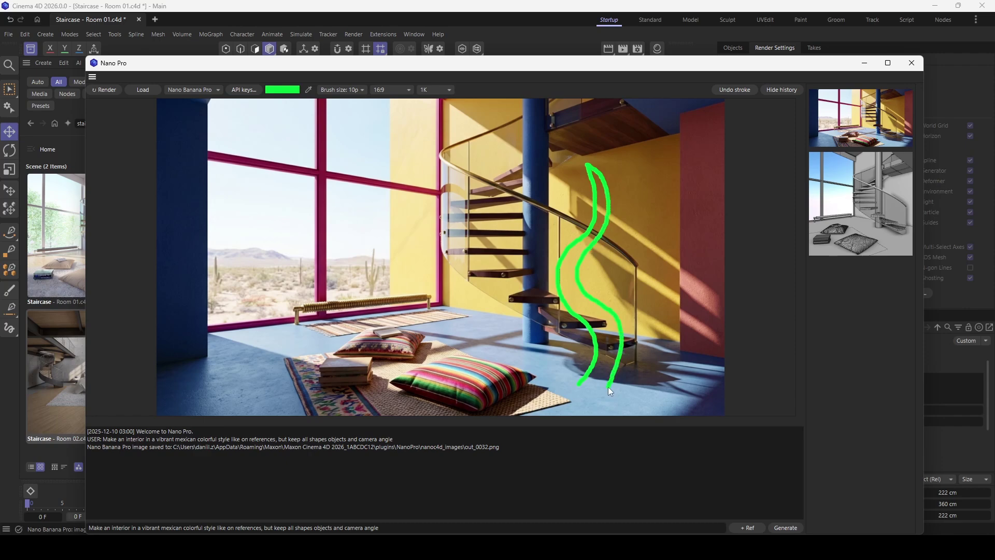
pyautogui.moveTo(560, 368); pyautogui.dragTo(556, 381)
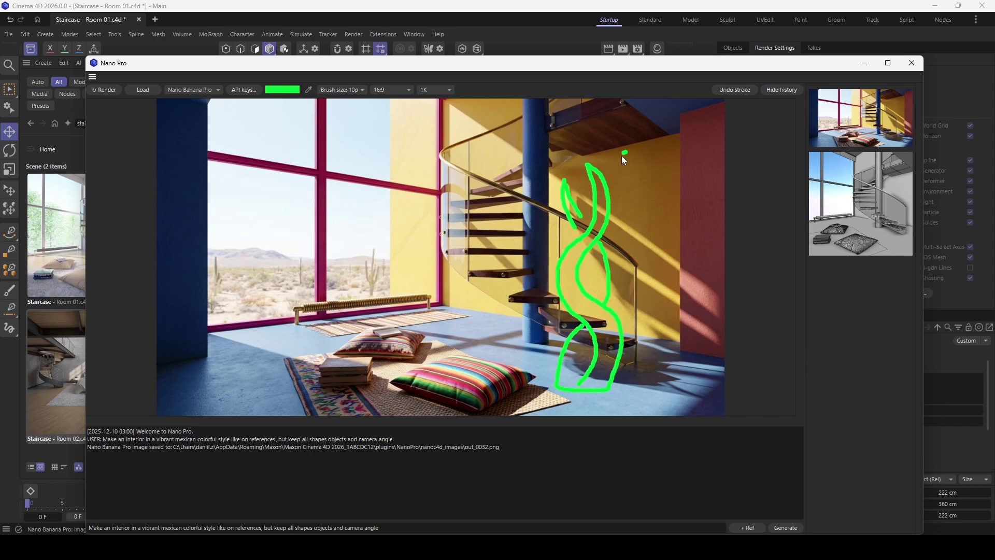
pyautogui.moveTo(604, 157); pyautogui.dragTo(604, 147)
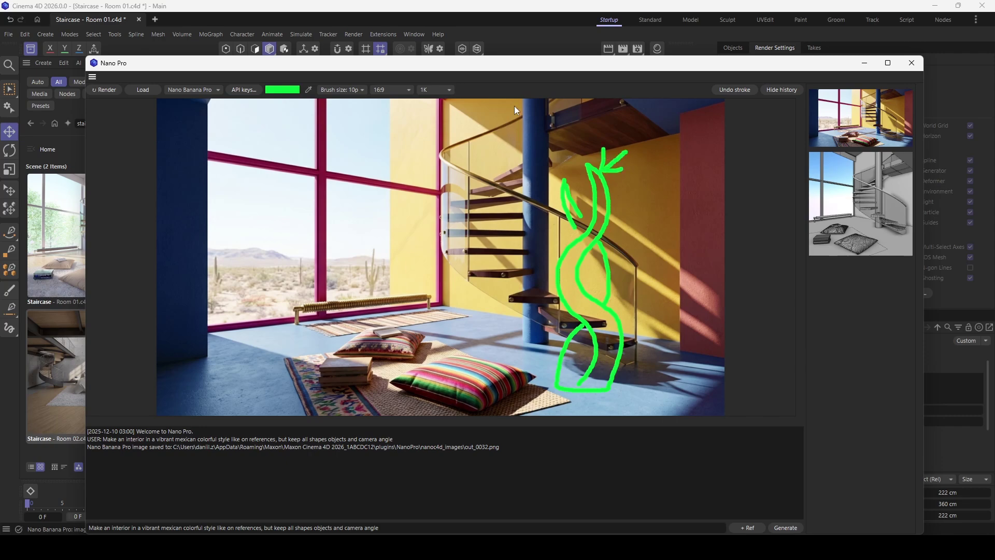
pyautogui.click(736, 90)
pyautogui.click(736, 89)
# - Draw a green arrow pointing at the top of the sketch and handwrite "MAKE A SCULPTURE" beside it with a 5px brush
pyautogui.moveTo(639, 136); pyautogui.dragTo(615, 152)
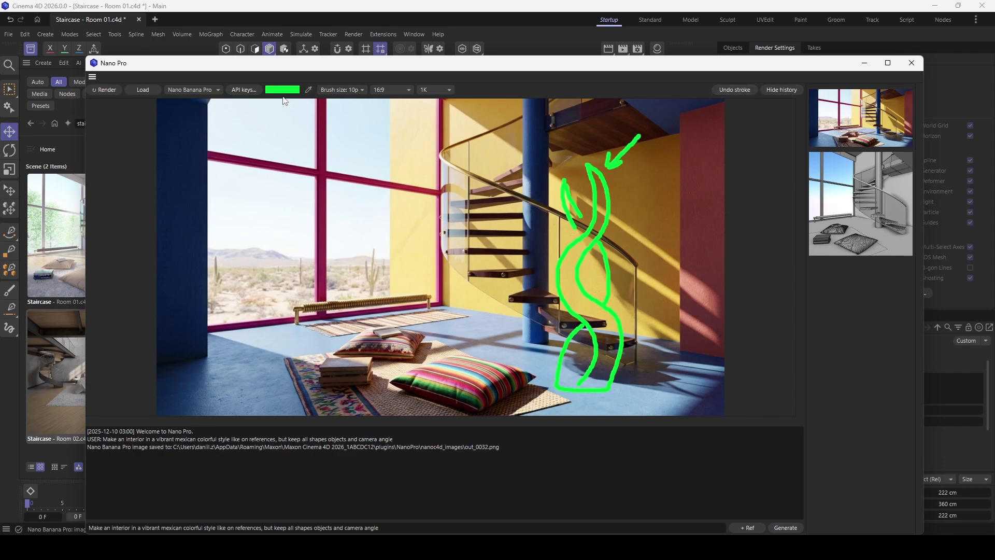
pyautogui.click(341, 90)
pyautogui.click(347, 123)
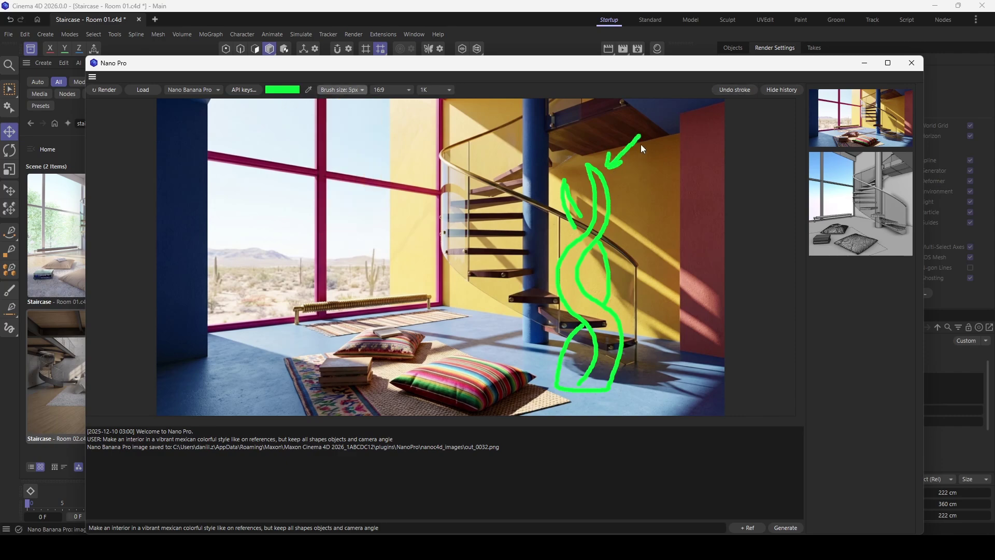
pyautogui.moveTo(646, 119); pyautogui.dragTo(655, 118)
pyautogui.click(660, 109)
pyautogui.click(660, 115)
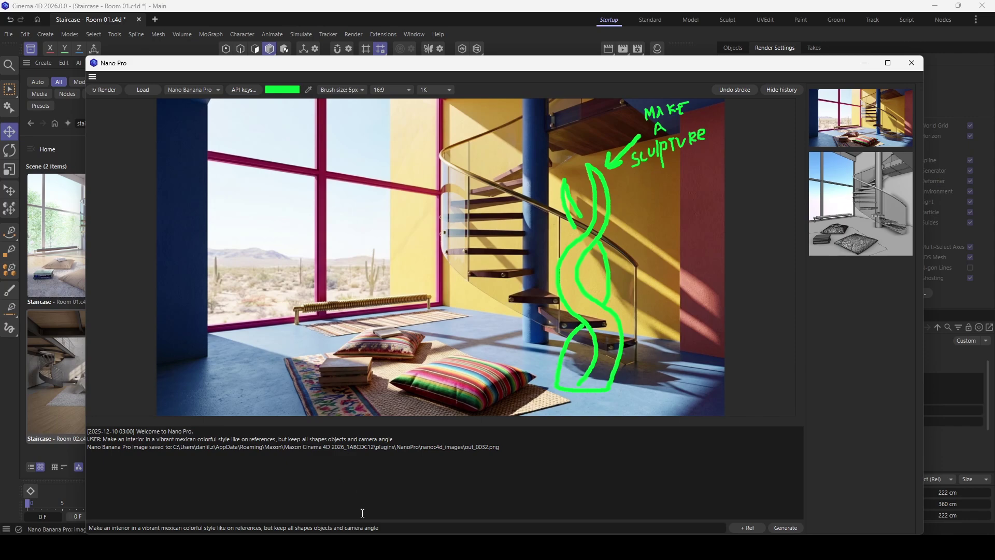
# - Replace the prompt with "Do what's written in green" and generate the image
pyautogui.tripleClick(399, 527)
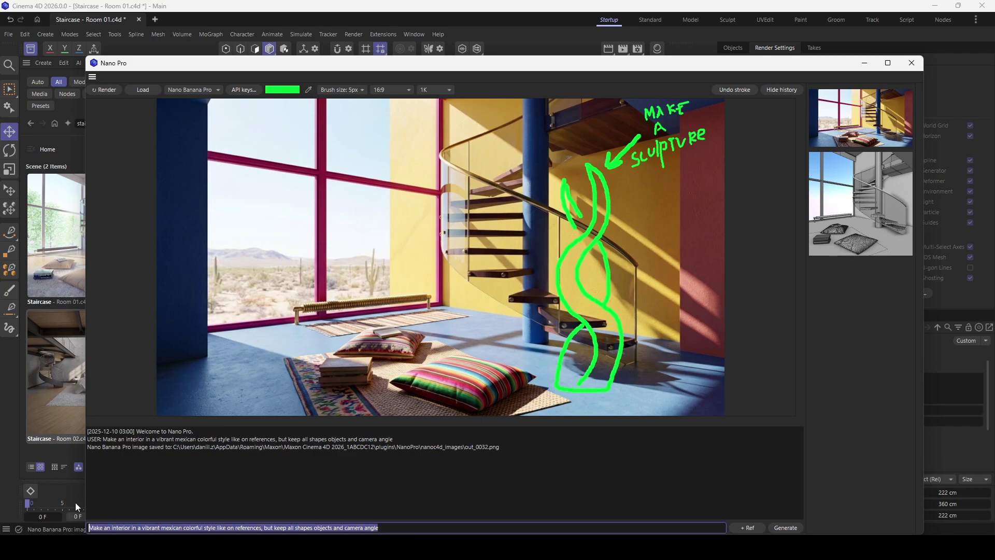
pyautogui.write("Do what's writte")
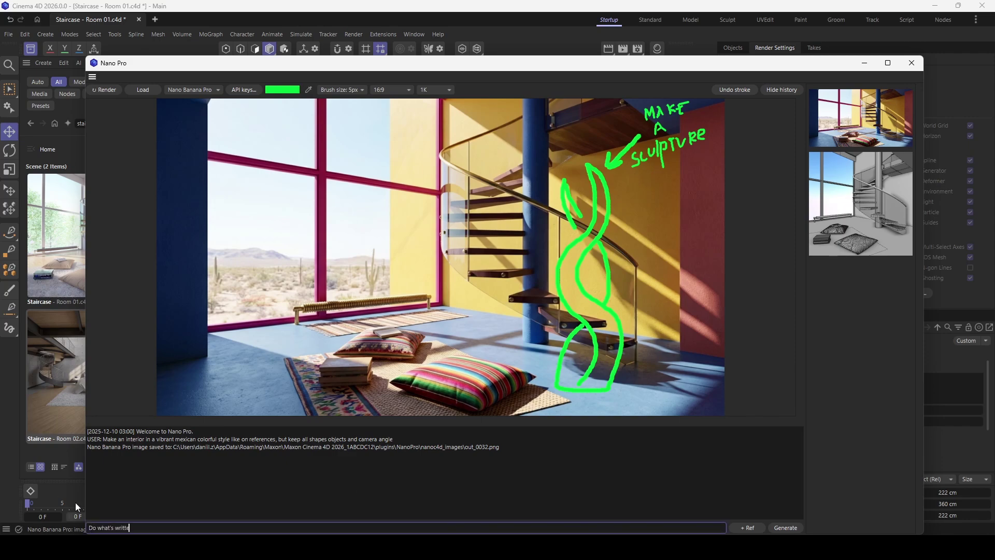
pyautogui.write('n in green')
pyautogui.press('BackSpace')
pyautogui.click(793, 528)
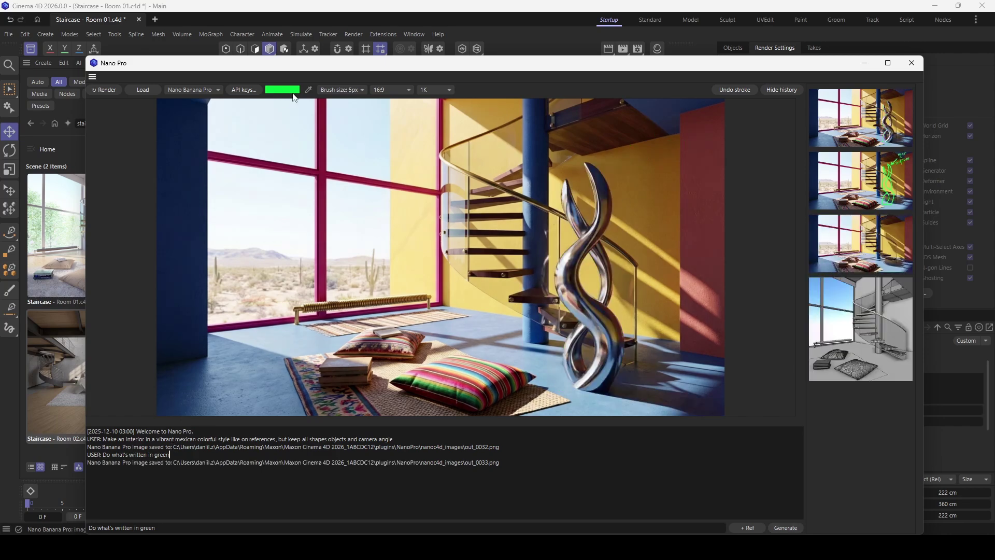
# - Mark the whole metal sculpture with a green rectangle, using the Rect tool at a brush size of 20px
pyautogui.rightClick(536, 139)
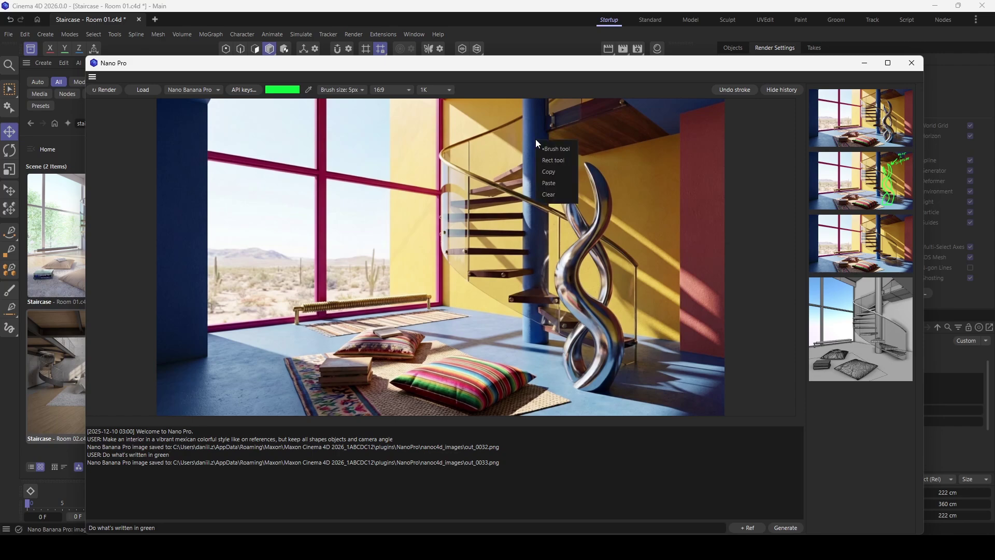
pyautogui.click(553, 160)
pyautogui.click(341, 89)
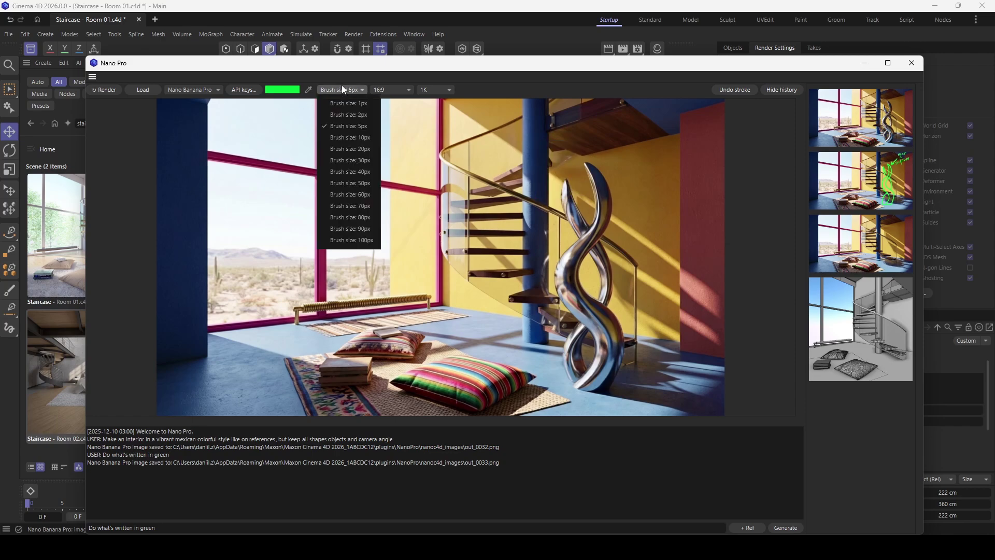
pyautogui.click(349, 149)
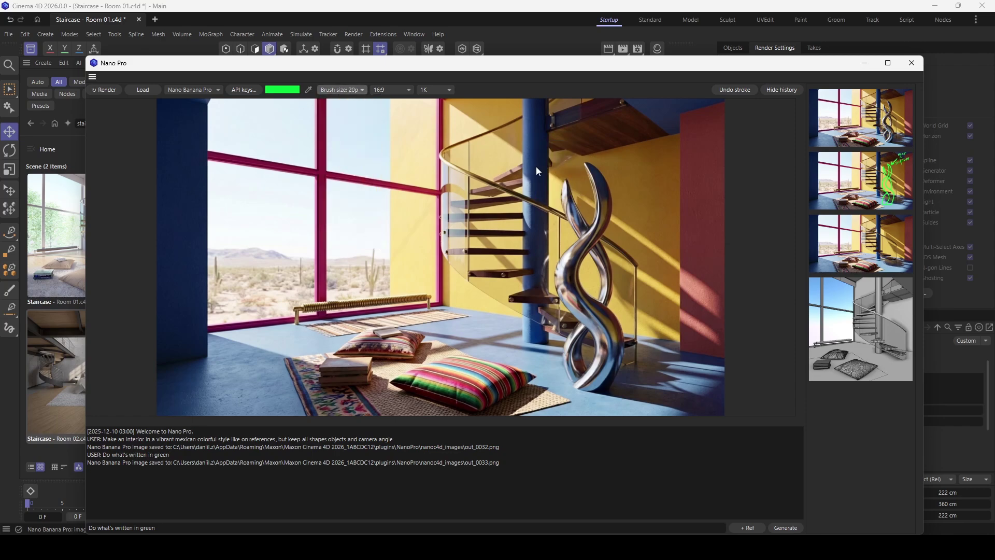
pyautogui.moveTo(540, 151)
pyautogui.mouseDown()
pyautogui.moveTo(633, 345)
pyautogui.moveTo(651, 399)
pyautogui.moveTo(638, 414)
pyautogui.moveTo(640, 398)
pyautogui.mouseUp()
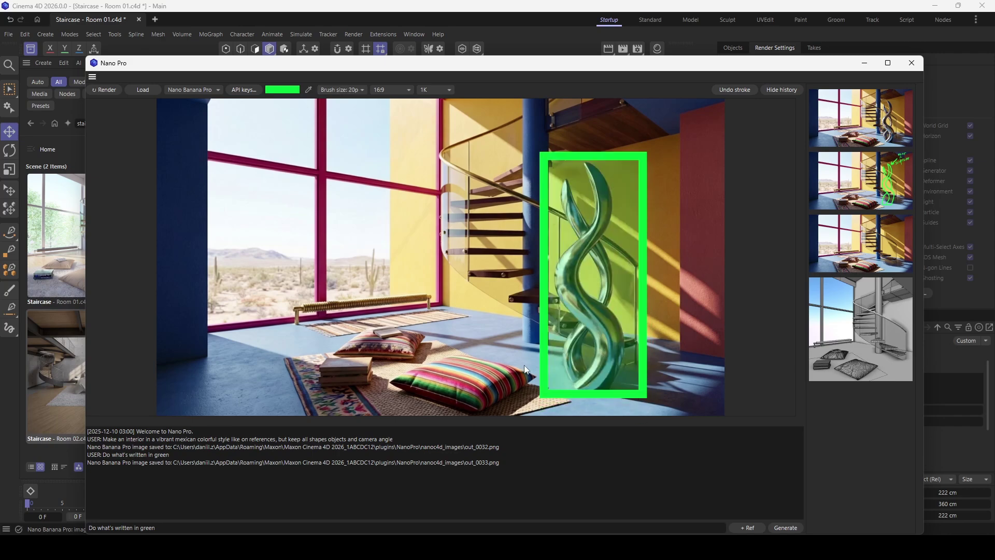
# - Replace the prompt with "Make an object in a green marquee green. Remove the marquee." and generate the image
pyautogui.click(161, 528)
pyautogui.hotkey('ctrl', 'a')
pyautogui.write('Make an object in a green marquee green. Remove the marquee')
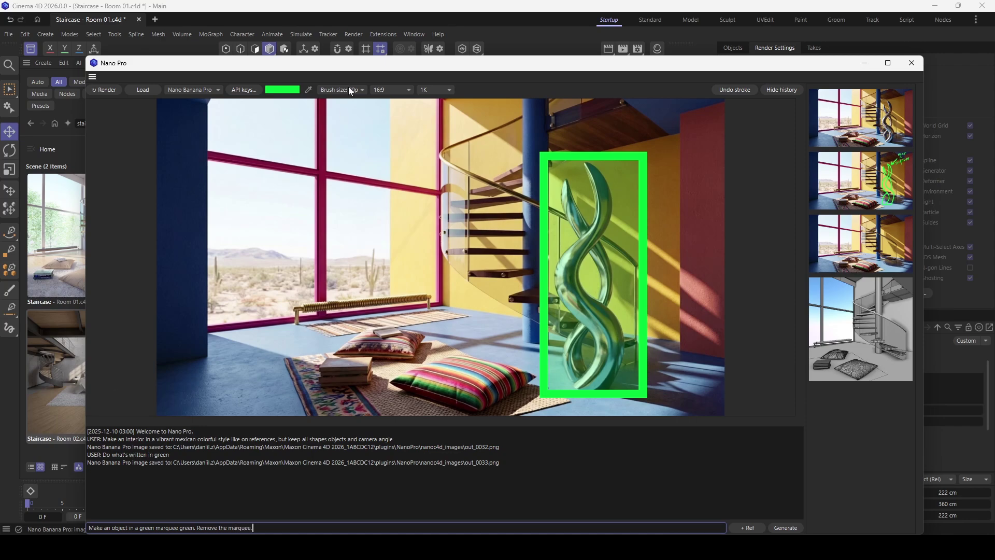
pyautogui.click(796, 527)
pyautogui.click(885, 119)
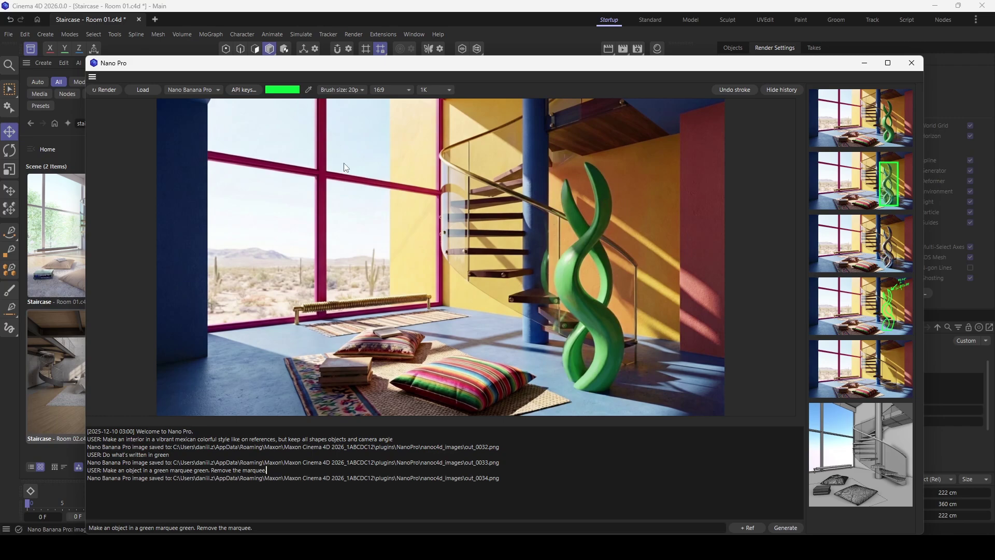
# - Sketch a green cat-like animal outline on the floor beside the dark blue wall with a 2px brush
pyautogui.click(345, 90)
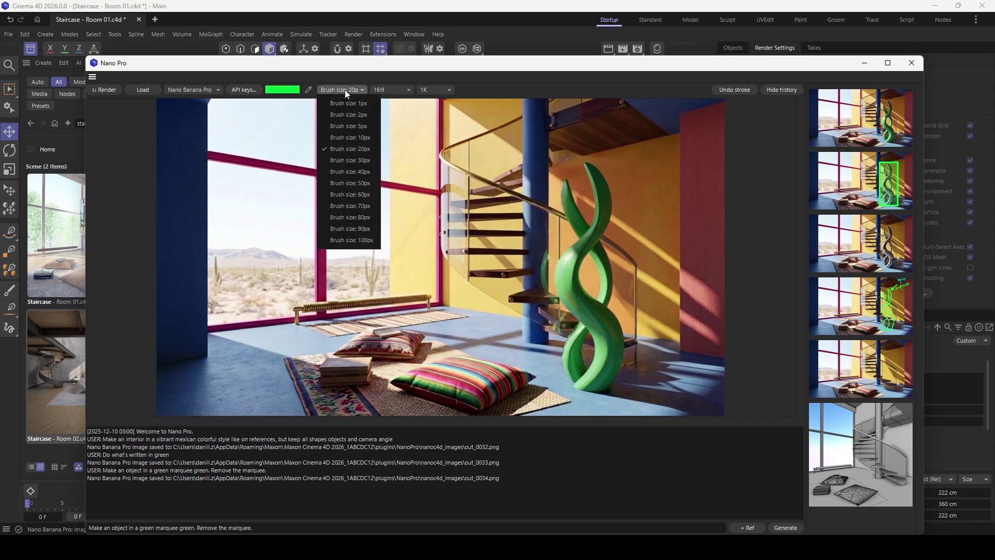
pyautogui.click(354, 115)
pyautogui.moveTo(239, 354); pyautogui.dragTo(244, 363)
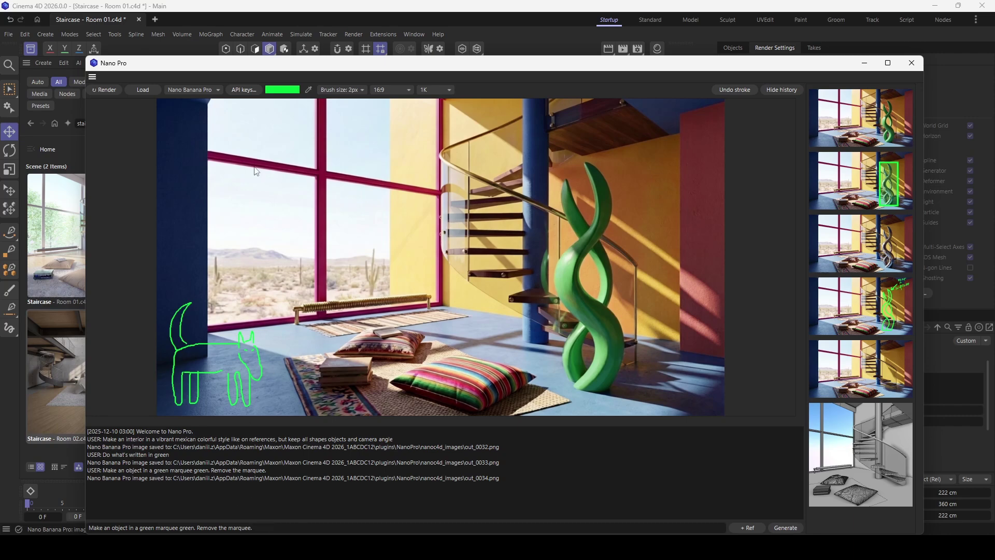
# - Switch the model to Seedream 4.5 and generate with the prompt "Make a real dog instead of a green doodled one"
pyautogui.click(209, 93)
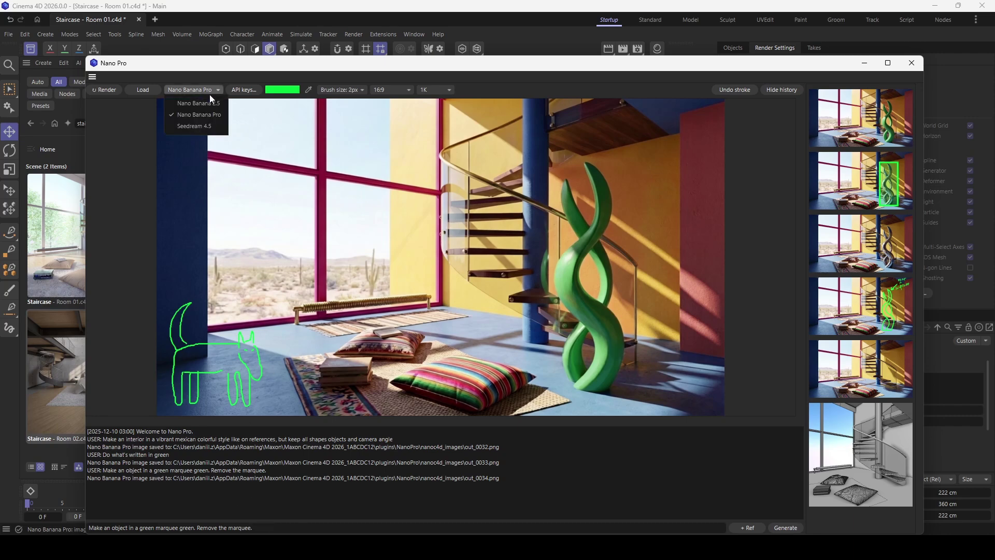
pyautogui.click(200, 126)
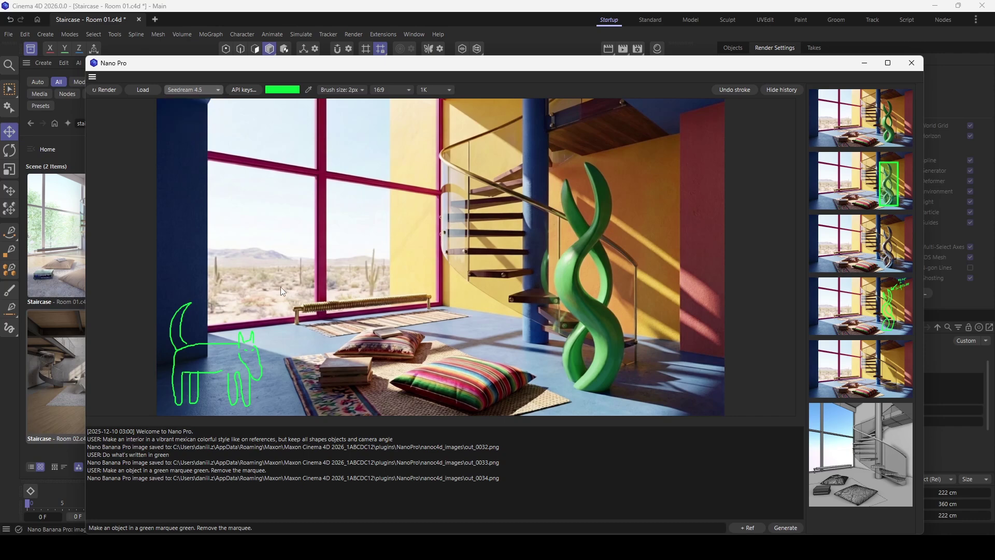
pyautogui.tripleClick(263, 524)
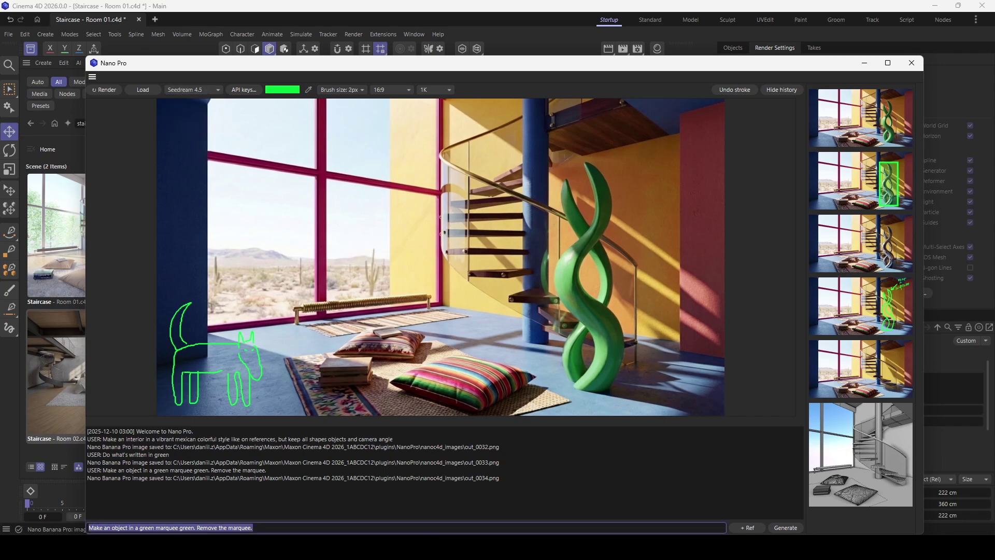
pyautogui.write('Make a real dofg')
pyautogui.press('BackSpace')
pyautogui.press('BackSpace')
pyautogui.write('g instead of a green doodled one')
pyautogui.click(785, 527)
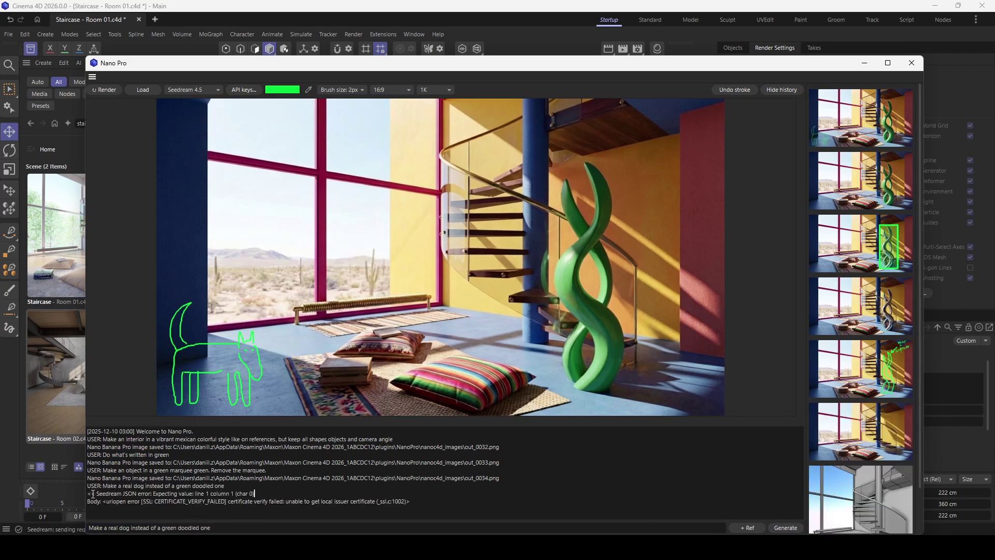
# - Select the Seedream error text in the log, open the API keys settings, and go to the API Keys page on fal.ai
pyautogui.moveTo(89, 494); pyautogui.dragTo(424, 512)
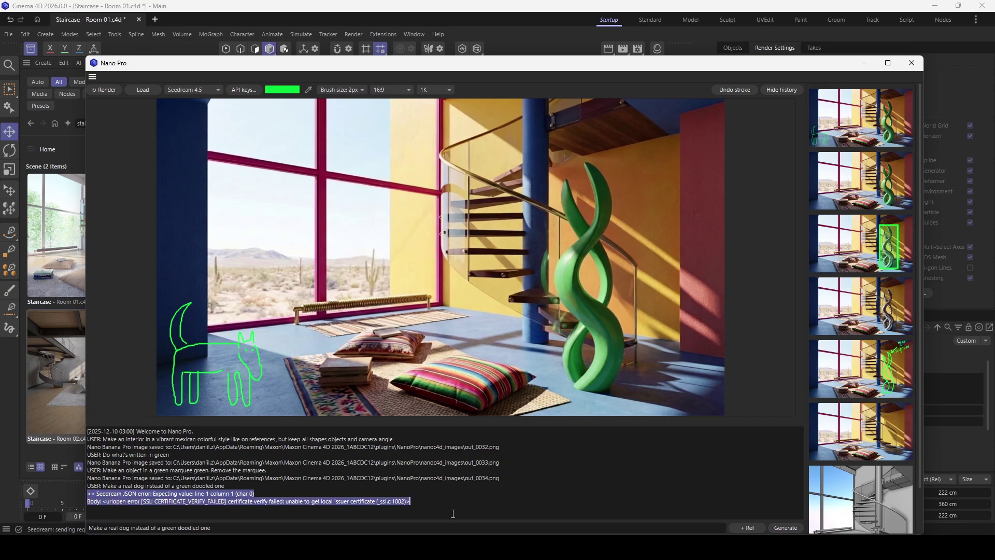
pyautogui.click(248, 90)
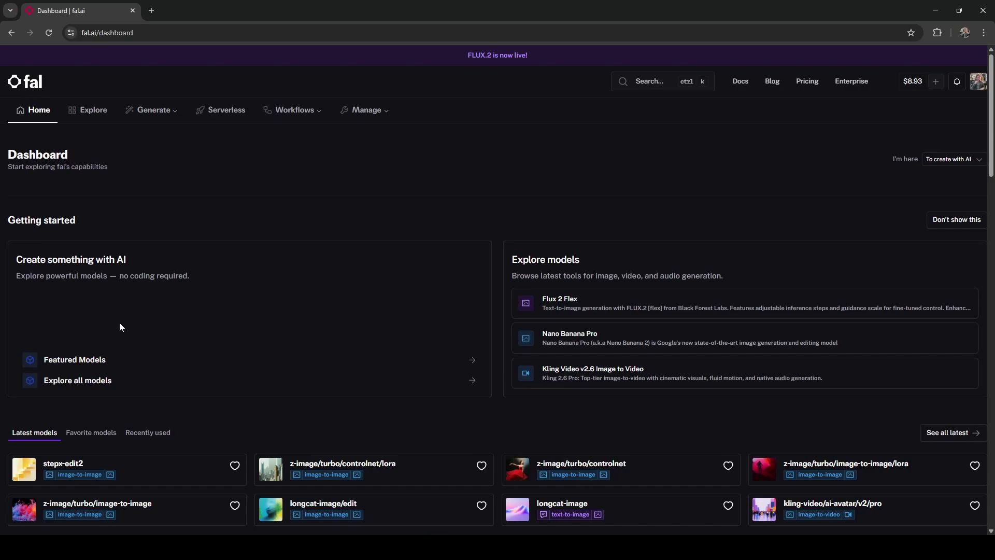
pyautogui.click(366, 111)
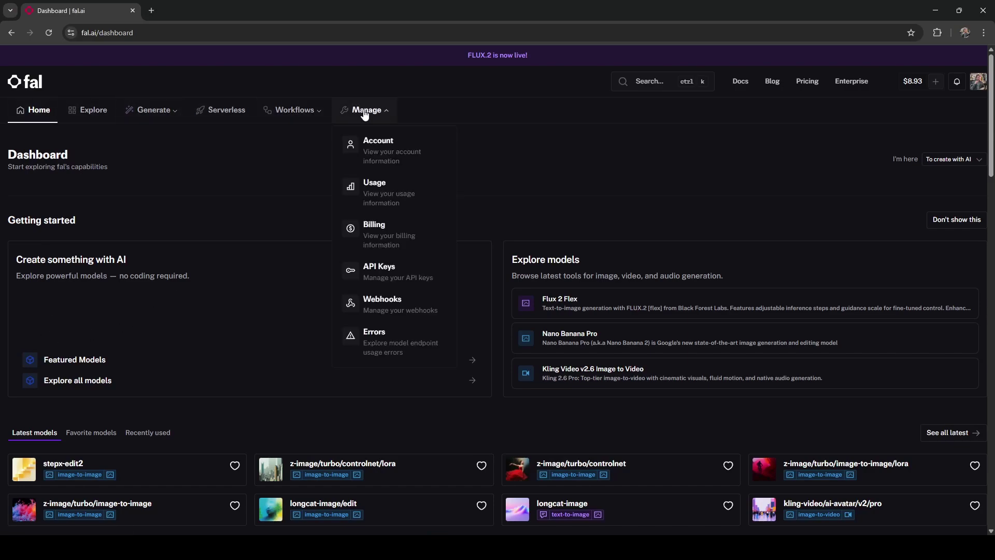
pyautogui.click(395, 274)
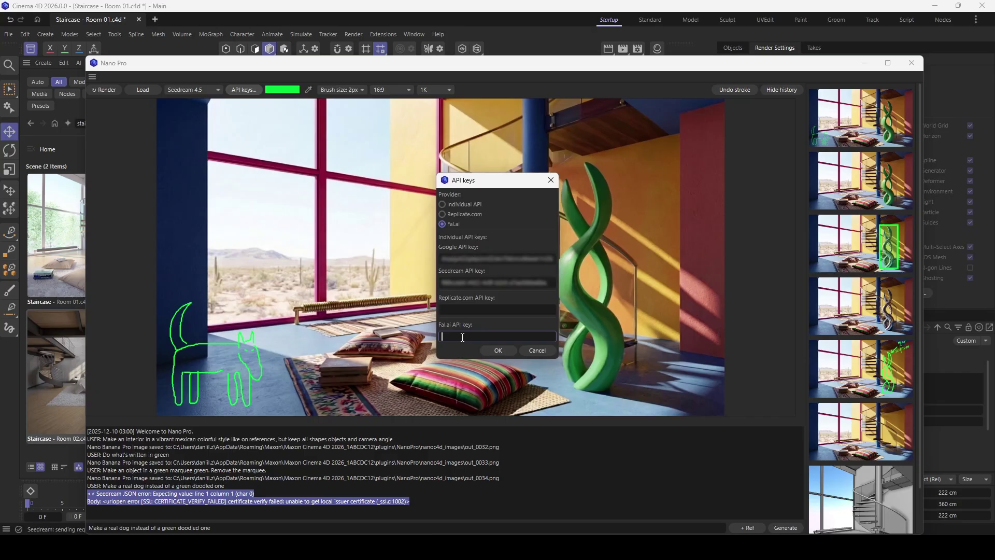
# - Paste the Fal.ai API key into its field, save the key settings, and generate the image again with the same prompt
pyautogui.hotkey('ctrl', 'v')
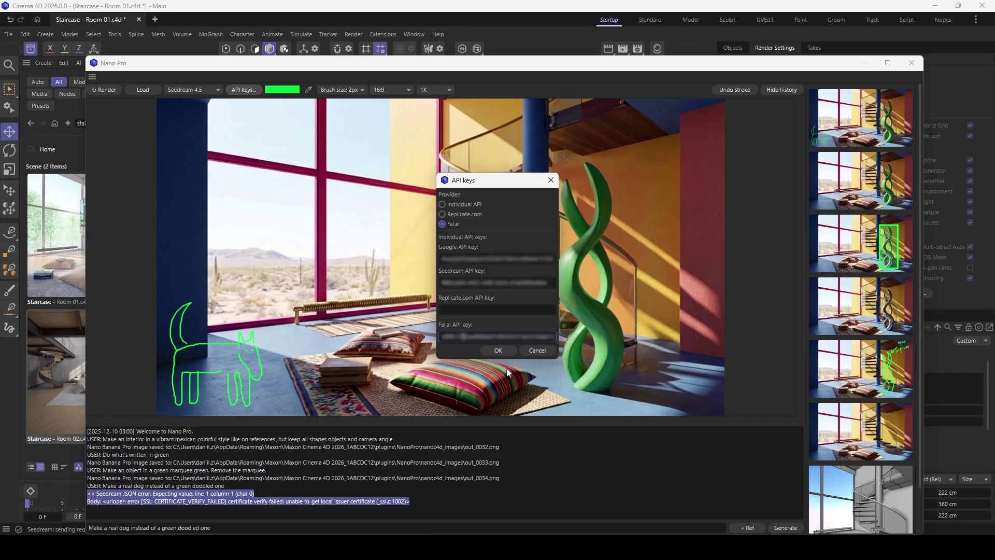
pyautogui.click(502, 349)
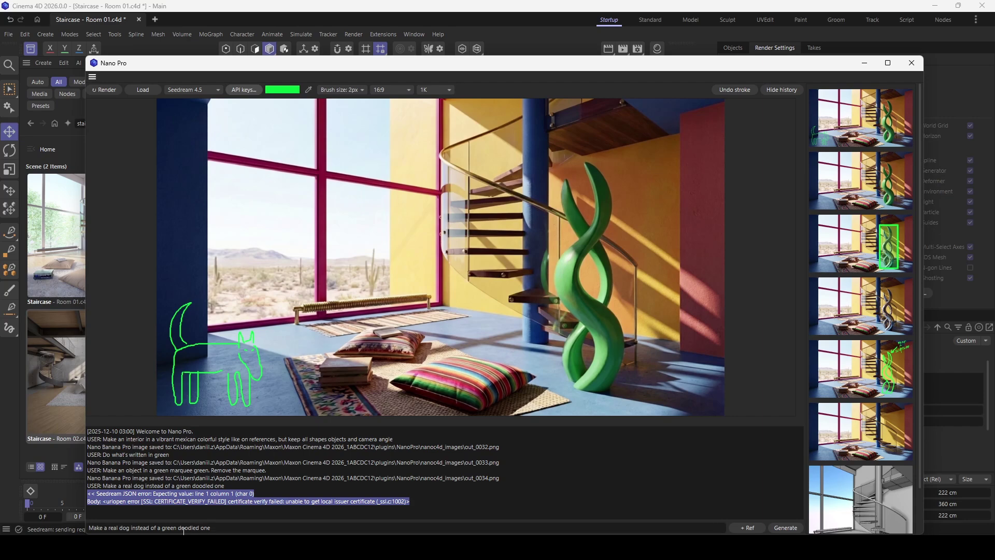
pyautogui.click(786, 527)
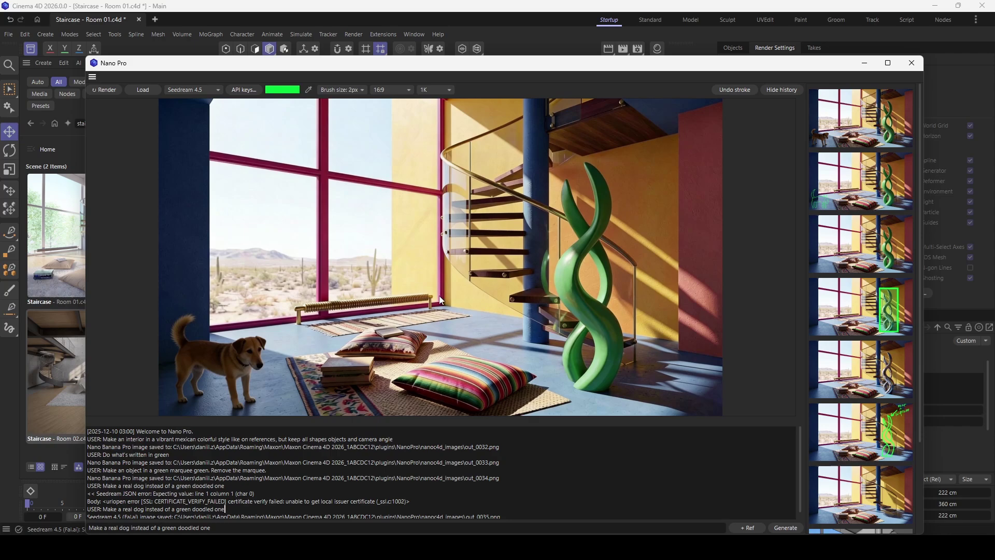
# - Maximise the Nano Pro window and examine the generated image's dog, staircase, cushions and green sculpture in detail
pyautogui.doubleClick(441, 63)
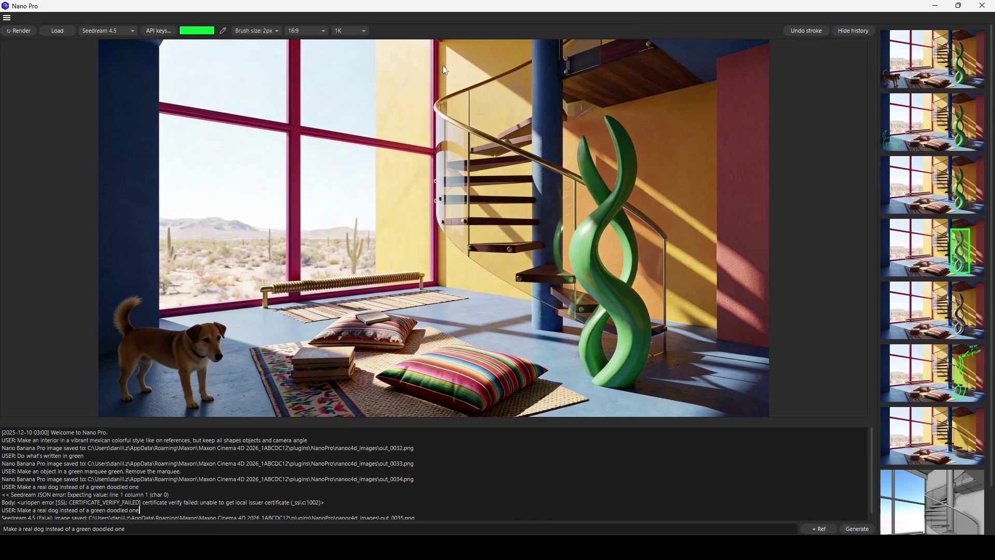
pyautogui.scroll(5, 596, 313)
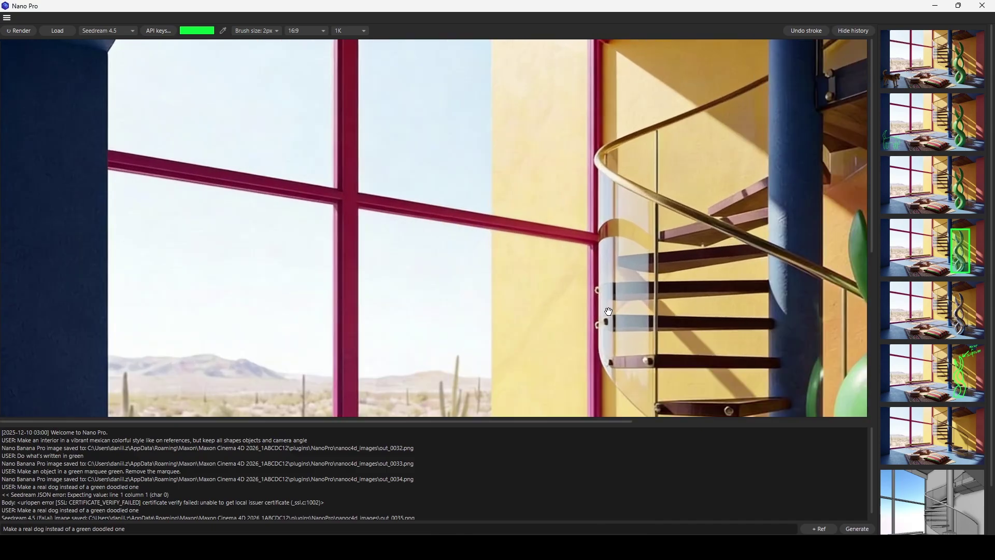
pyautogui.moveTo(576, 197); pyautogui.dragTo(291, 188, button='middle')
pyautogui.moveTo(625, 276); pyautogui.dragTo(649, 193, button='middle')
pyautogui.moveTo(280, 300); pyautogui.dragTo(461, 280, button='middle')
pyautogui.scroll(-5, 376, 267)
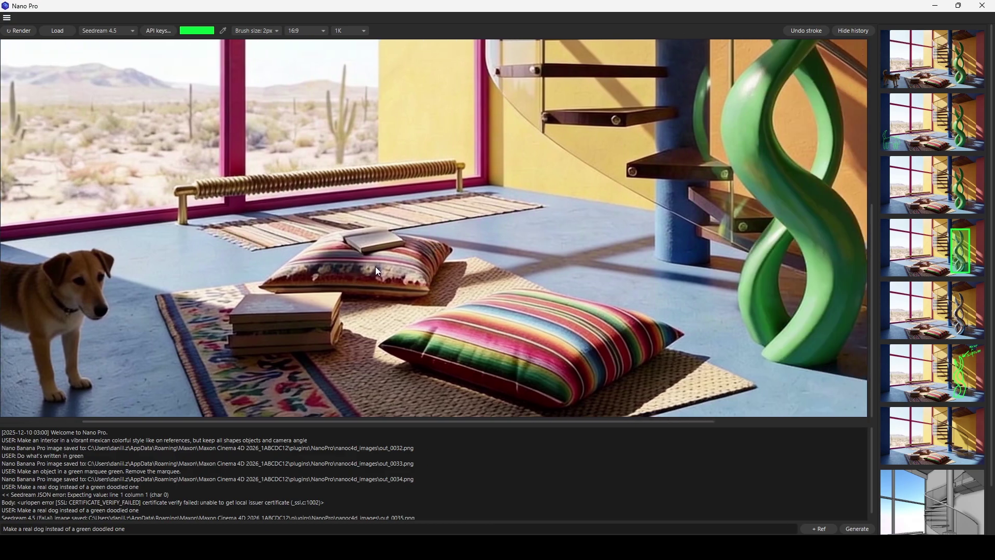
pyautogui.scroll(-3, 376, 267)
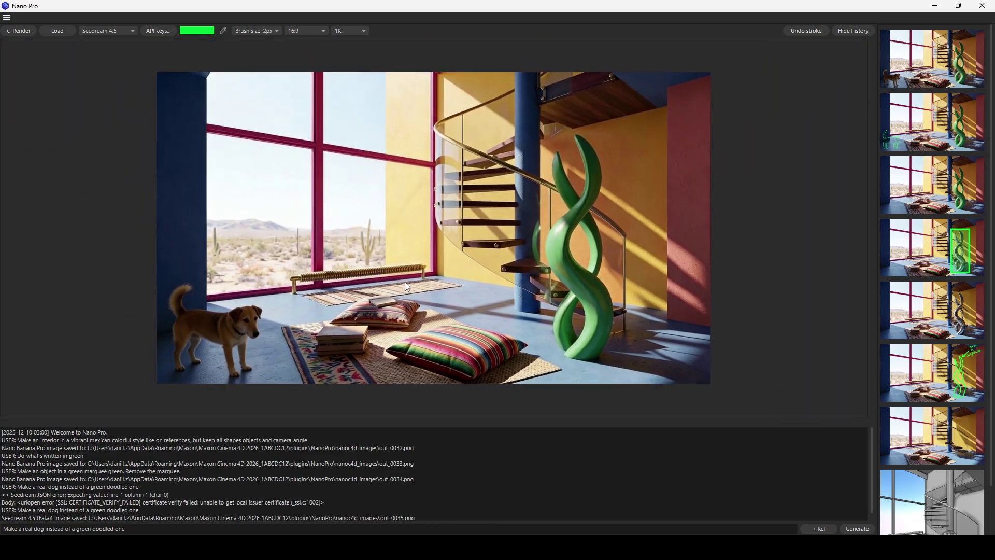
pyautogui.scroll(1, 440, 315)
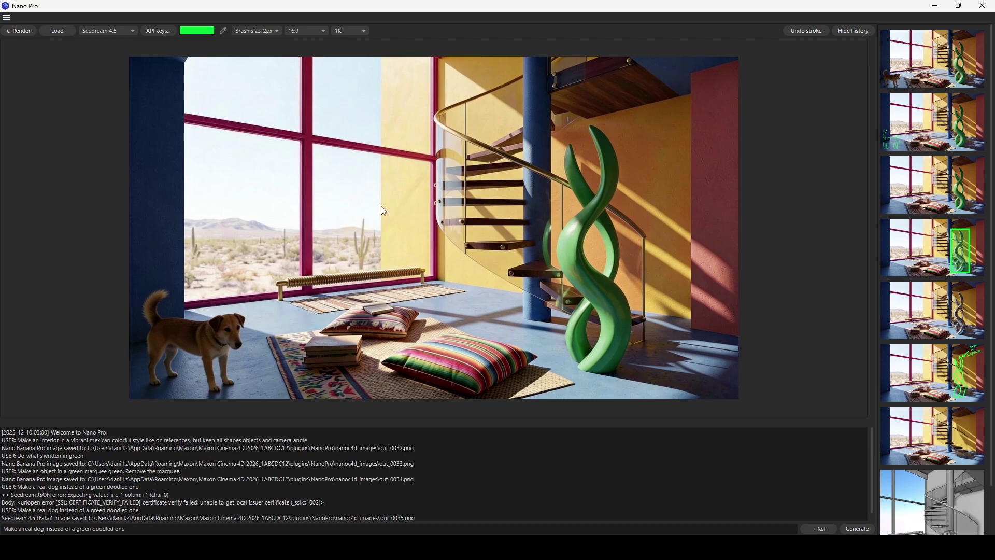
# - Copy the nanoc4d_images folder path from the last log entry, view that folder in File Explorer, and return to Nano Pro
pyautogui.scroll(-1, 92, 510)
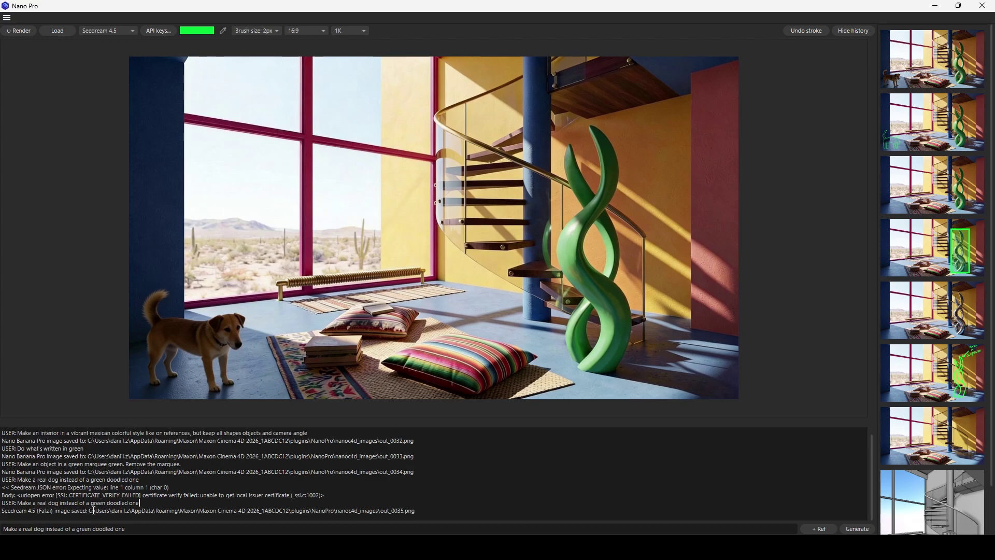
pyautogui.moveTo(90, 510); pyautogui.dragTo(377, 511)
pyautogui.hotkey('ctrl', 'c')
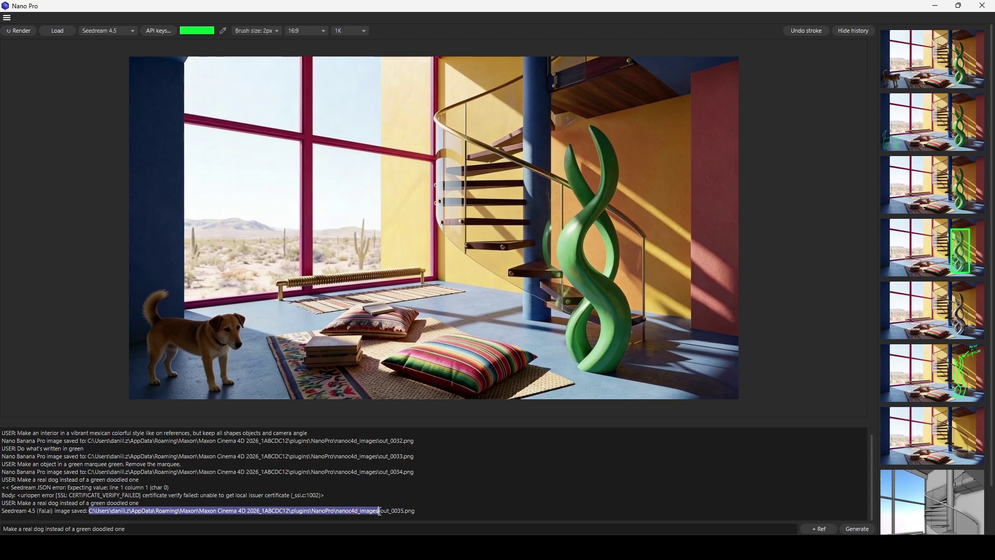
pyautogui.click(408, 548)
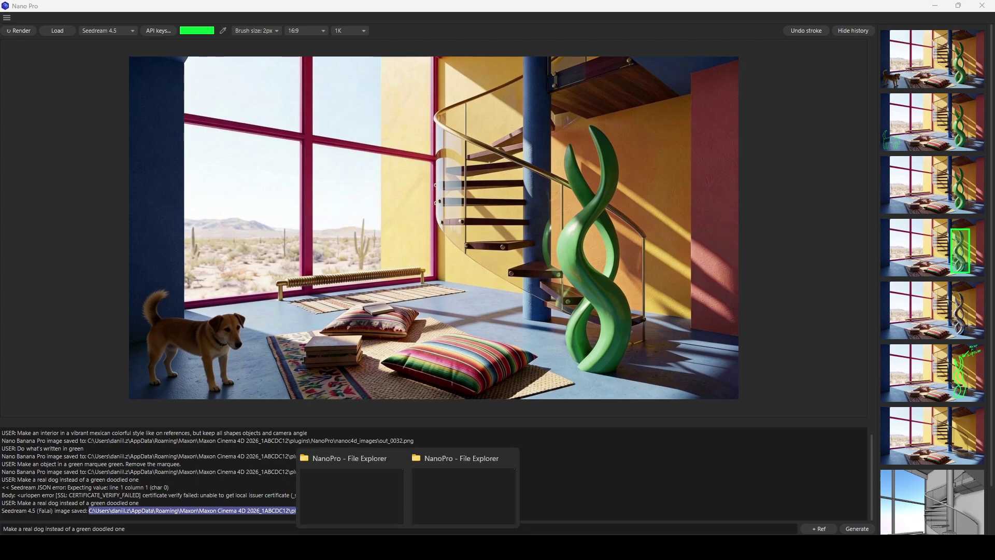
pyautogui.click(386, 487)
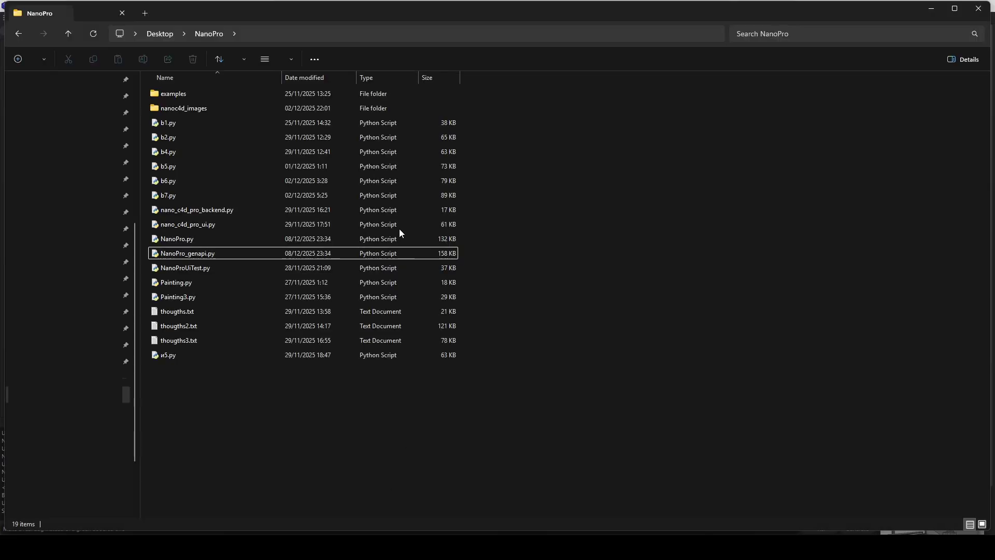
pyautogui.click(292, 29)
pyautogui.hotkey('ctrl', 'v')
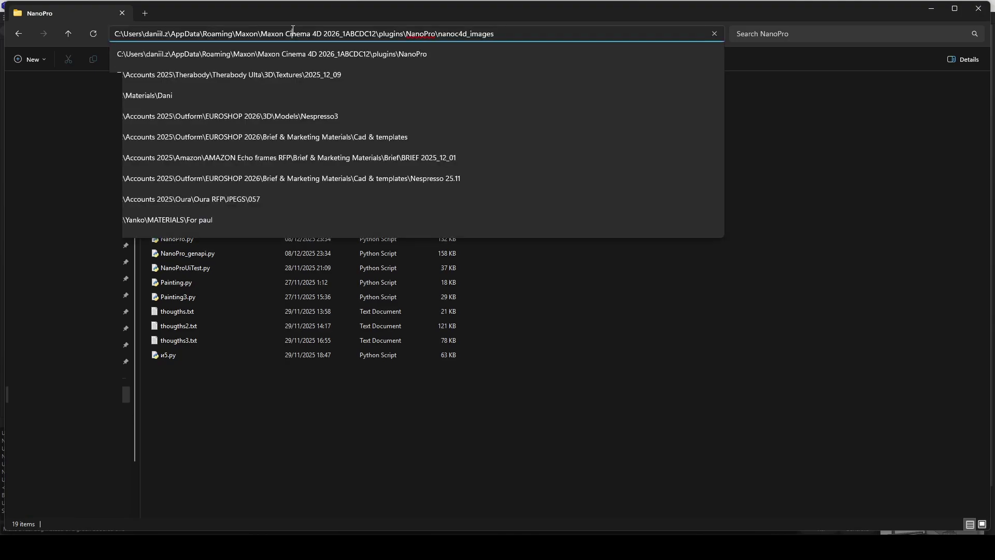
pyautogui.press('Return')
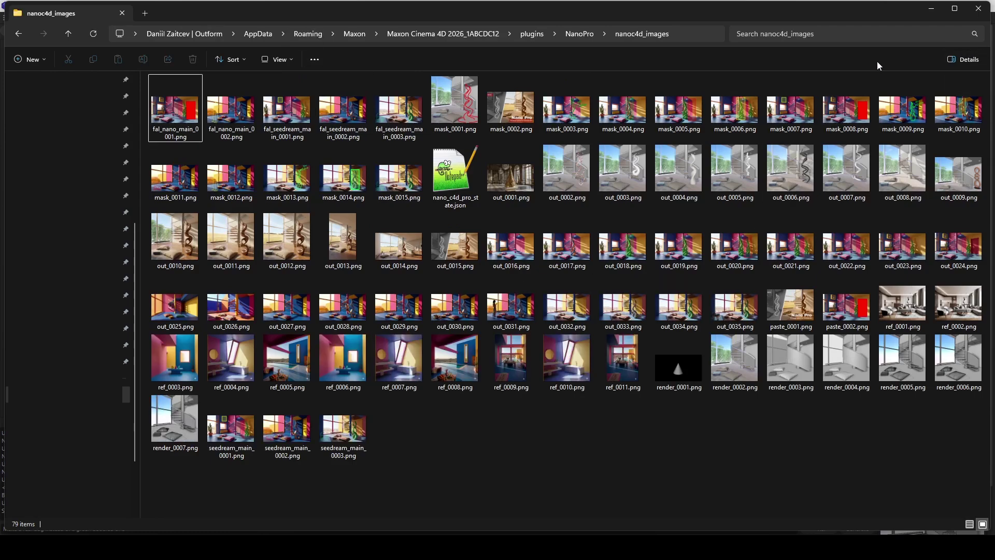
pyautogui.click(931, 9)
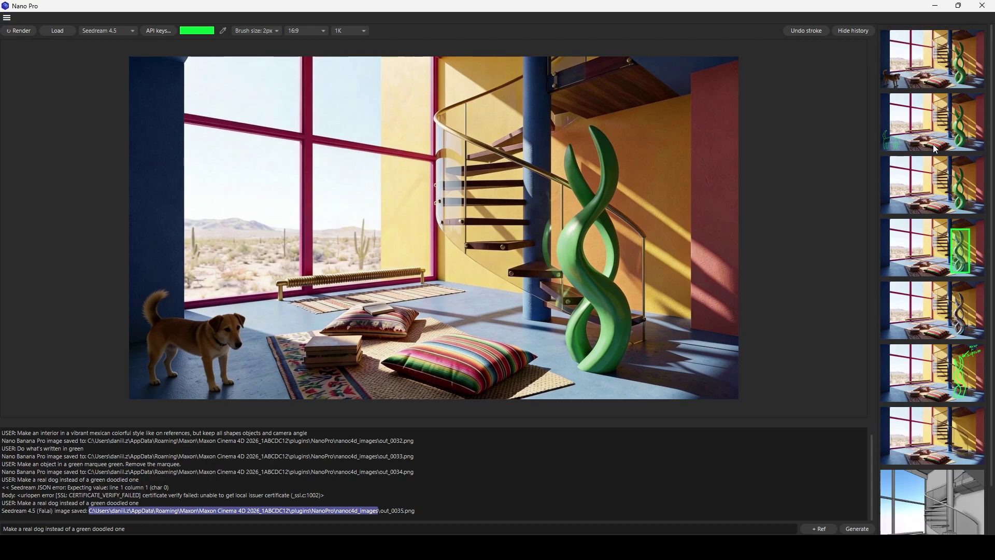
# - Delete the original grey staircase render from the image history
pyautogui.scroll(-2, 936, 150)
pyautogui.rightClick(934, 442)
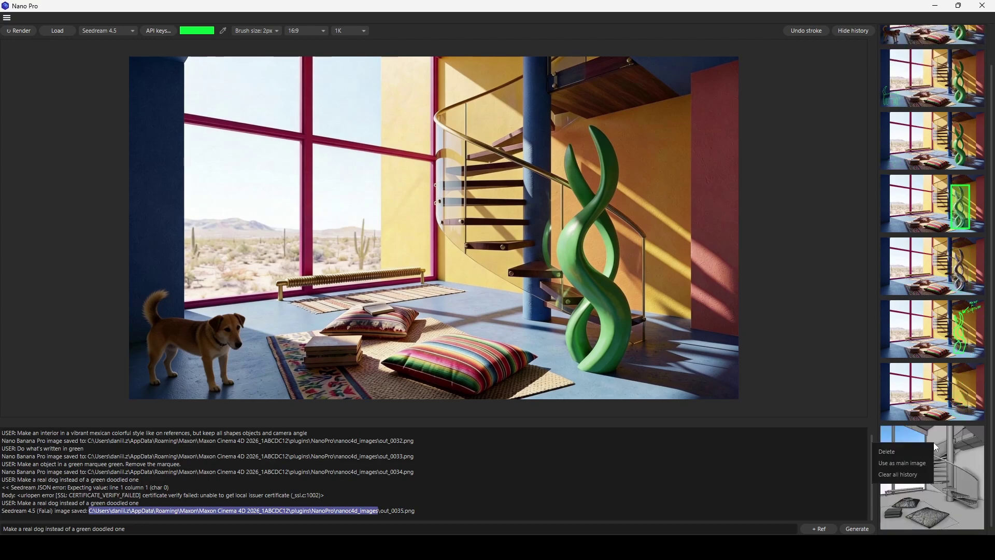
pyautogui.click(929, 450)
# - Set the history images without the sculpture, with the green sculpture, and with the dog as the main image in turn
pyautogui.rightClick(944, 424)
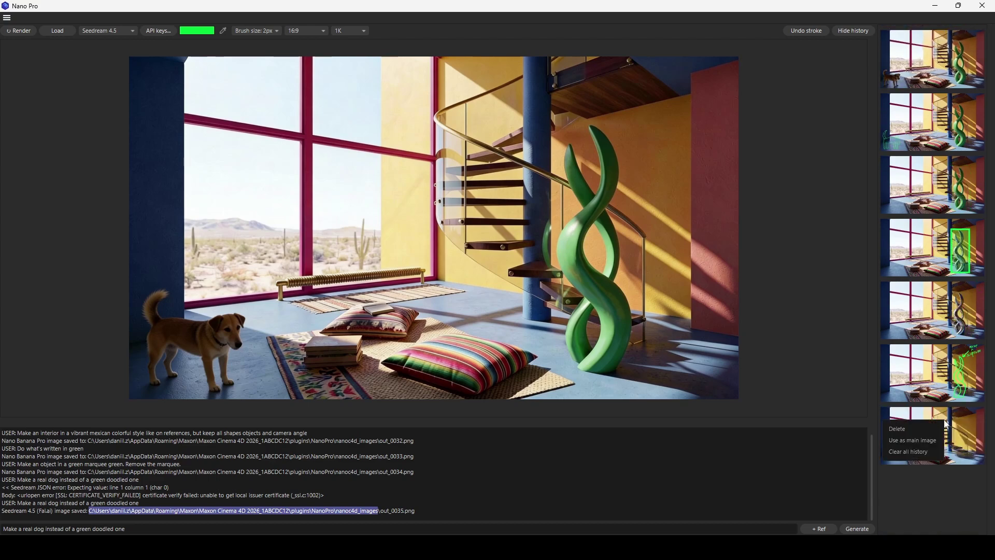
pyautogui.click(912, 441)
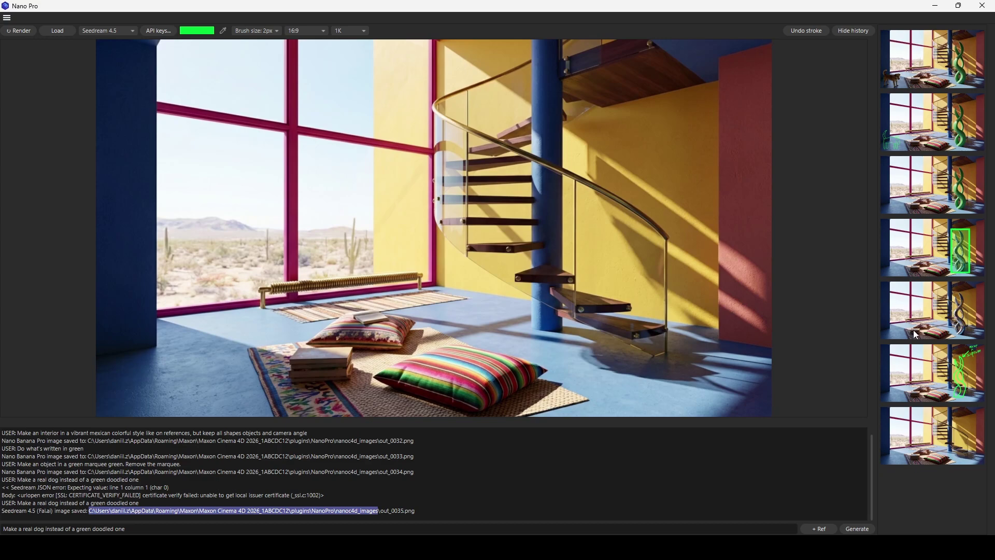
pyautogui.rightClick(946, 186)
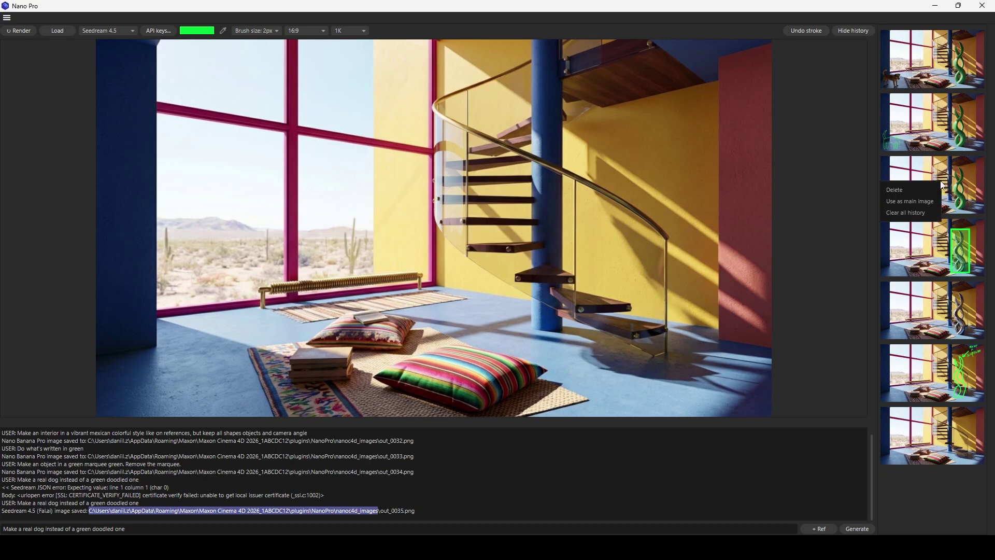
pyautogui.click(920, 200)
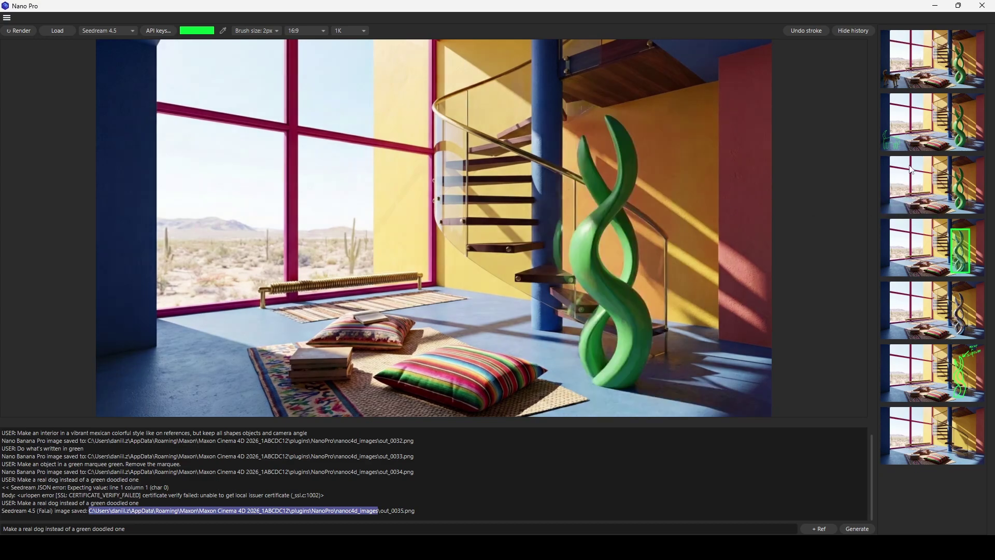
pyautogui.rightClick(939, 71)
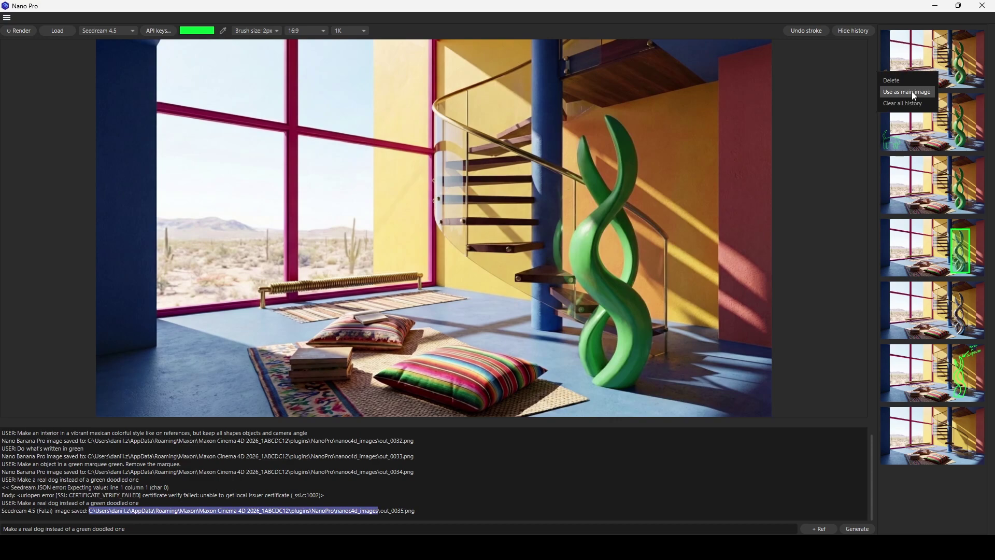
pyautogui.click(913, 92)
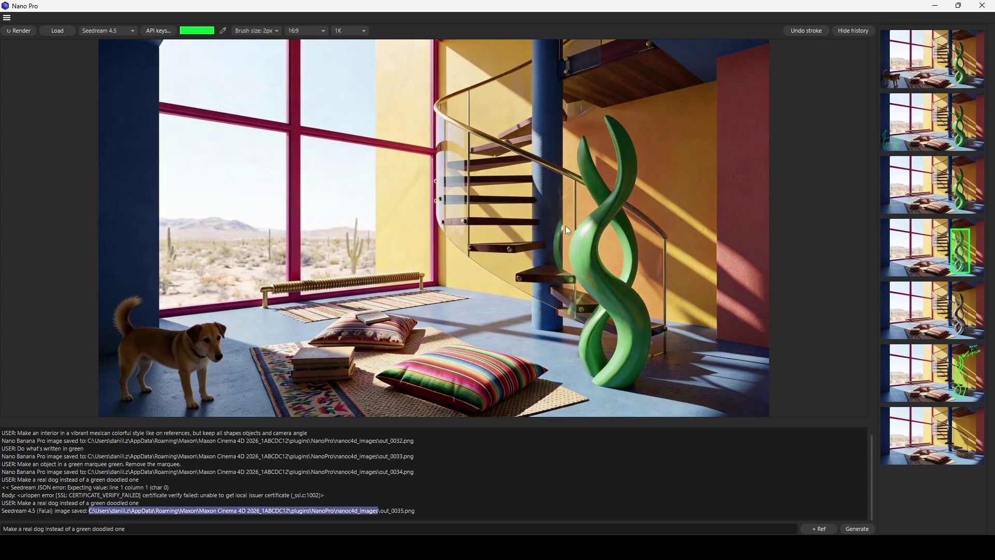
# - Use the history image with the green dog sketch as the main image and switch the model to Nano Banana 2.5
pyautogui.rightClick(901, 133)
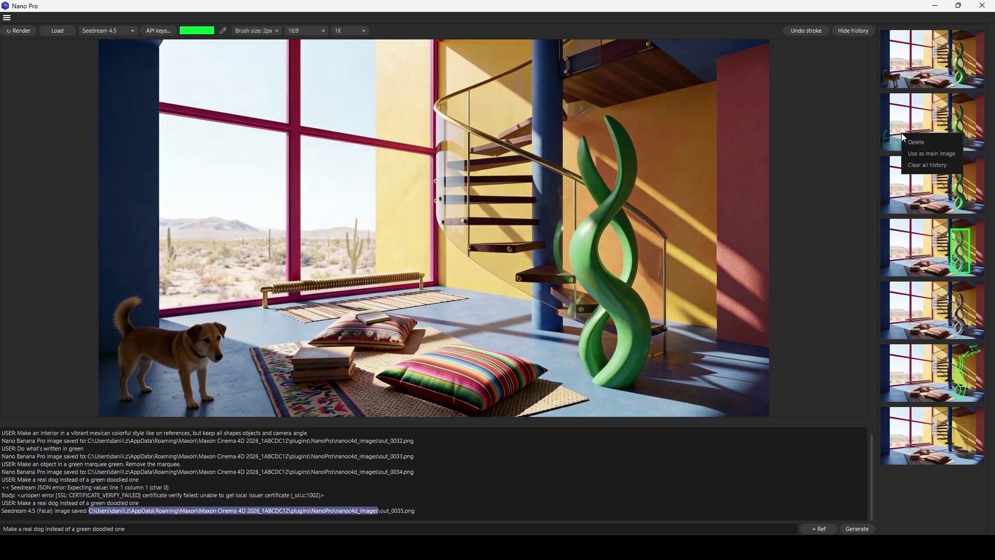
pyautogui.click(921, 150)
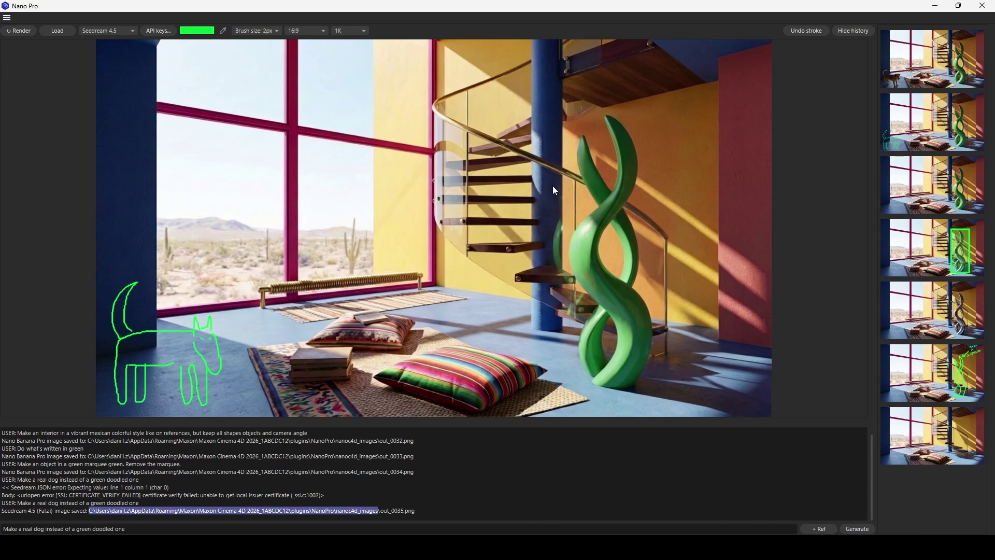
pyautogui.click(109, 32)
pyautogui.click(112, 44)
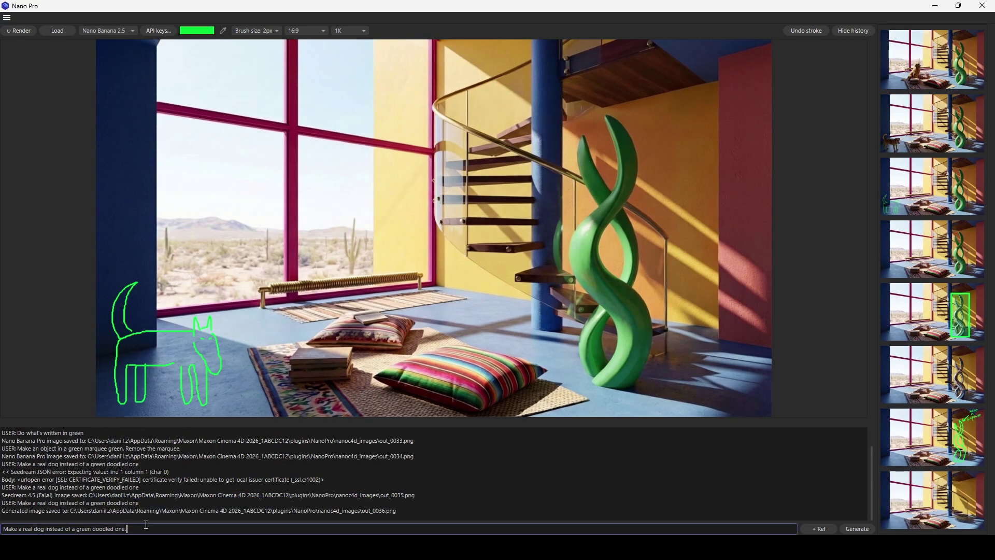
# - Append "Send a text response as well." to the dog prompt, generate the image, and view the text reply in the log
pyautogui.write('Send a text response as wee')
pyautogui.write('l.')
pyautogui.press('Return')
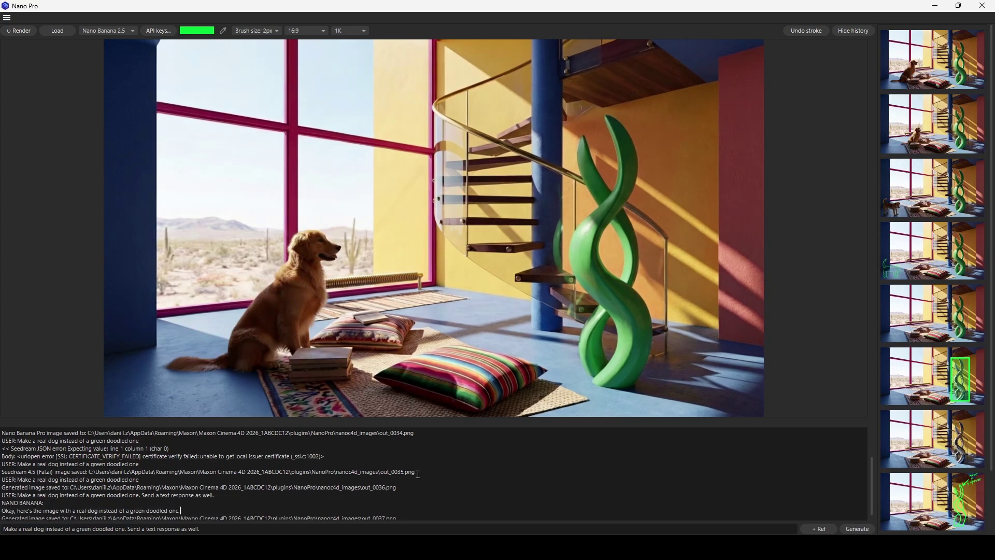
pyautogui.scroll(-1, 422, 470)
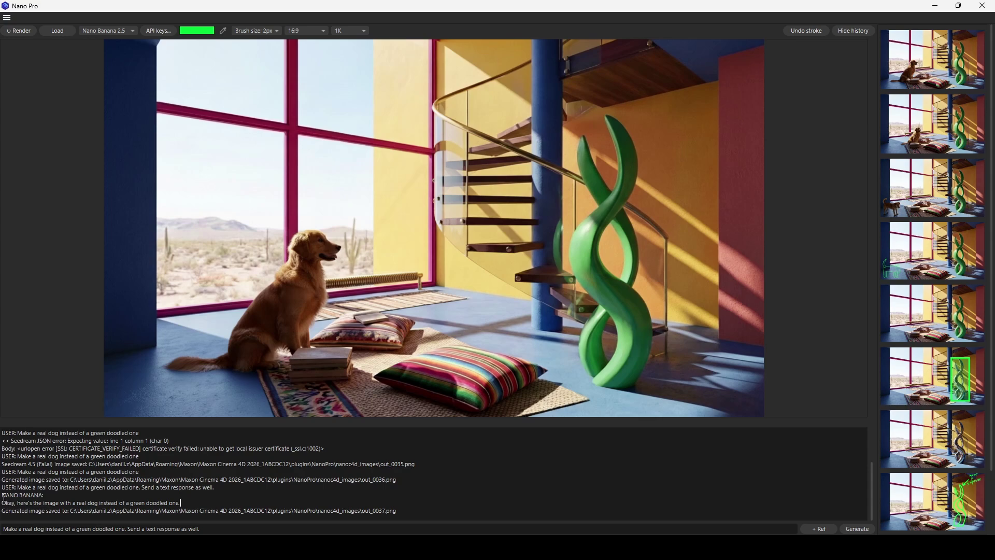
# - Load the first reference image from the Desktop References folder as the main image and copy it to the clipboard
pyautogui.moveTo(183, 499); pyautogui.dragTo(4, 496)
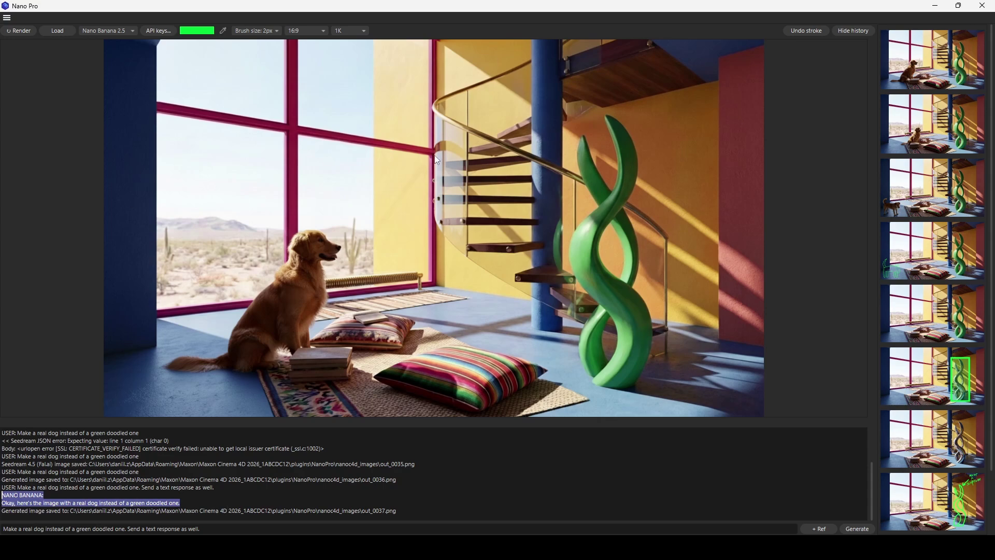
pyautogui.click(67, 31)
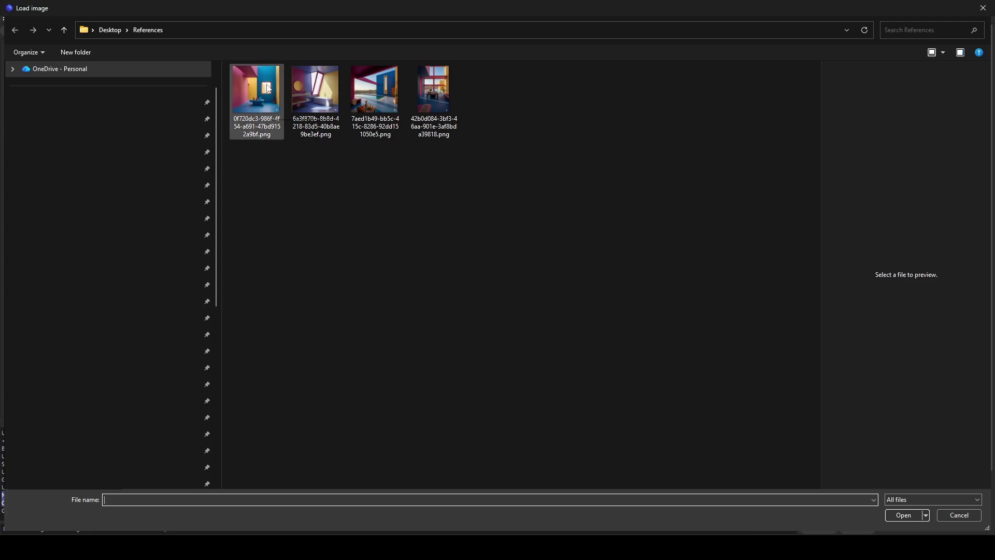
pyautogui.press('Escape')
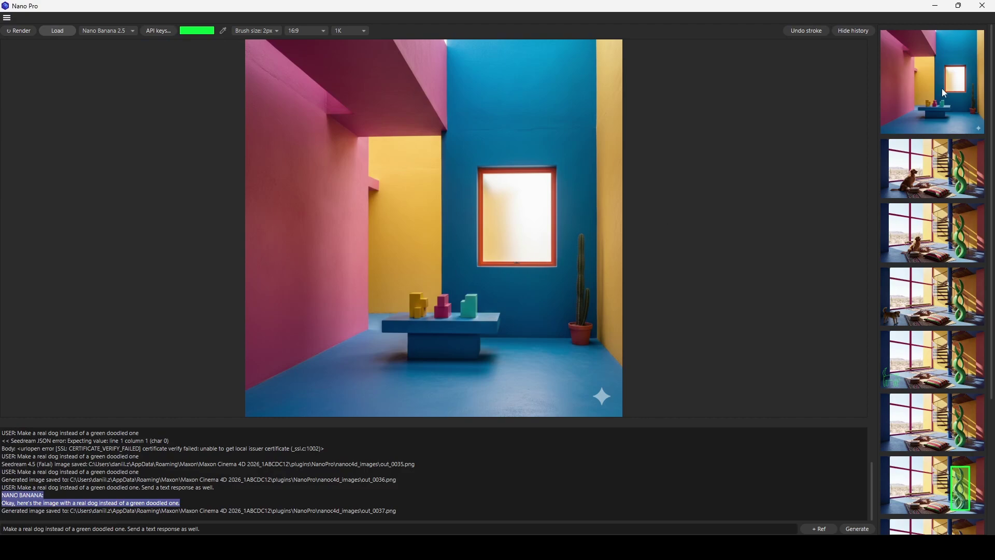
pyautogui.rightClick(418, 149)
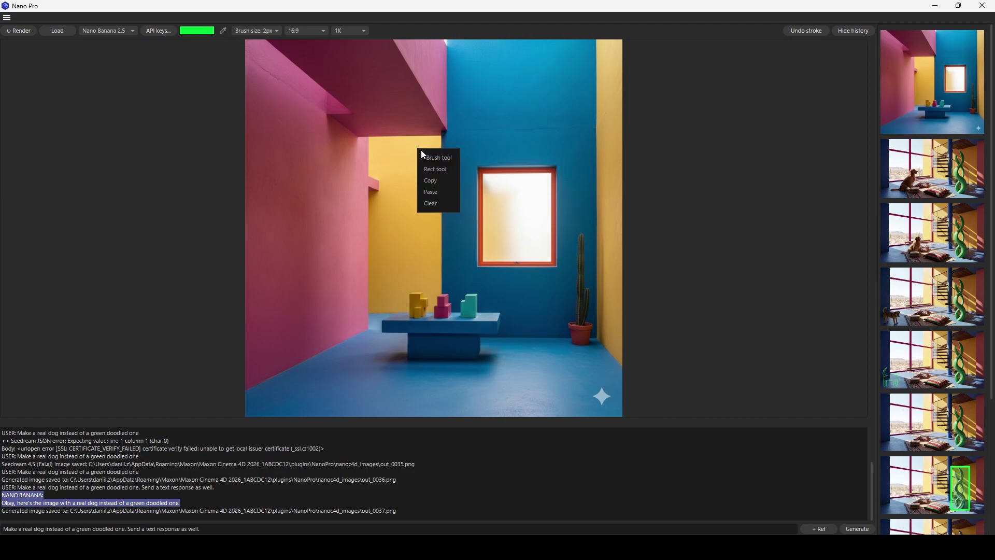
pyautogui.click(436, 181)
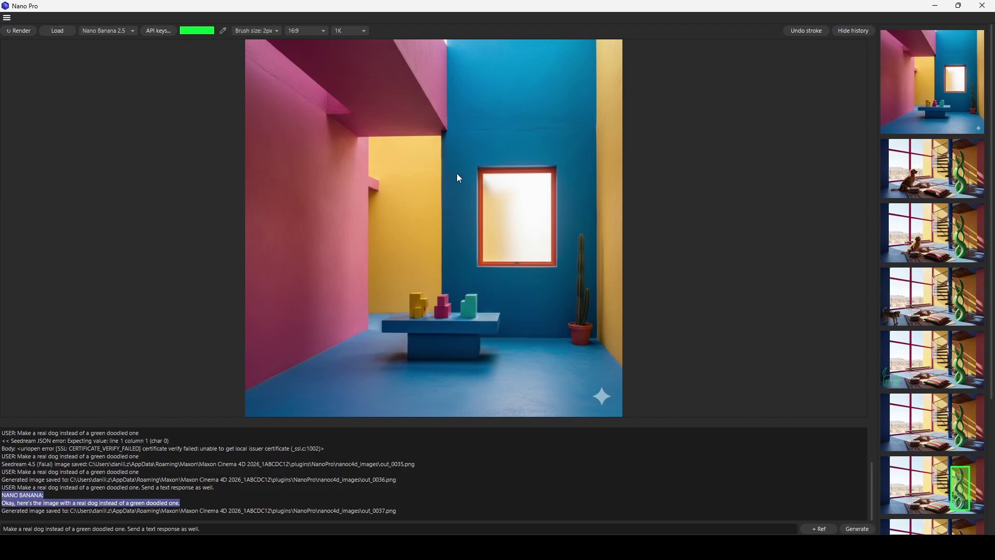
# - Clear the canvas and use the newest history image with the sitting dog as the main image
pyautogui.rightClick(466, 142)
pyautogui.click(483, 197)
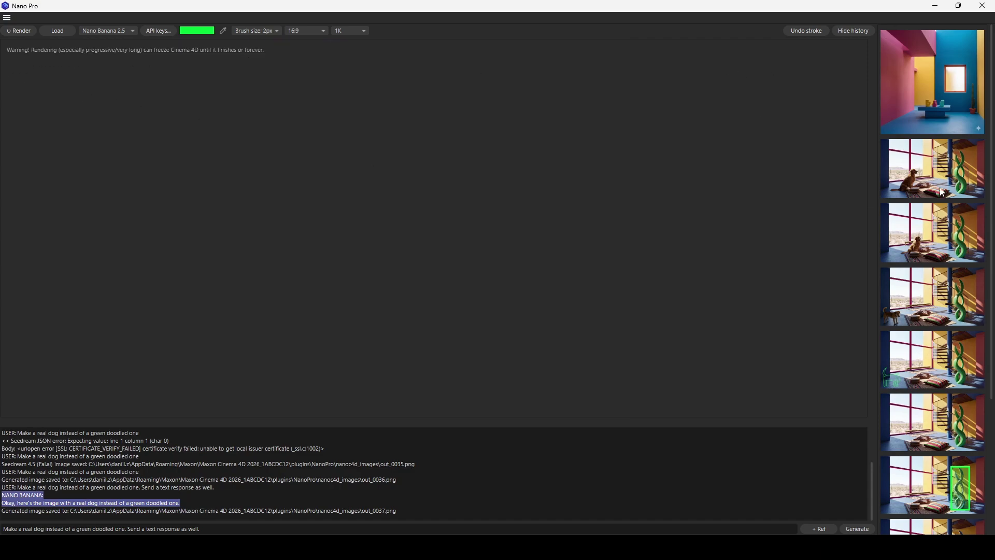
pyautogui.rightClick(883, 162)
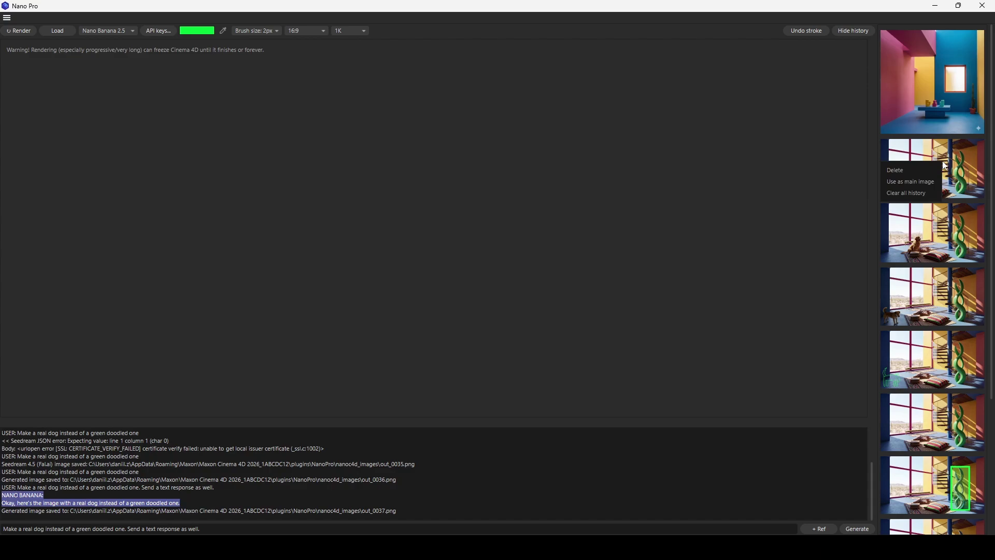
pyautogui.click(921, 182)
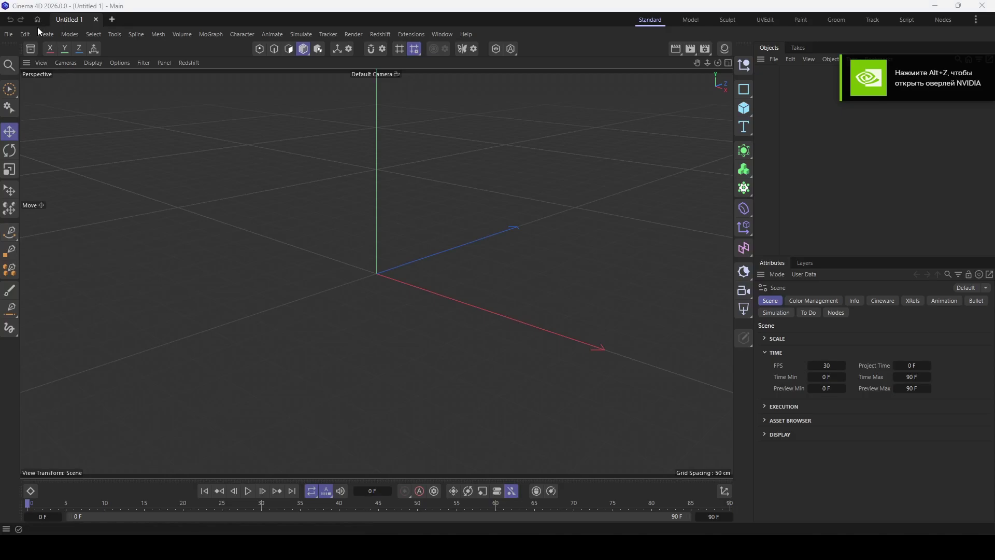
# - Open the preferences folder of Cinema 4D from its Preferences window
pyautogui.click(24, 34)
pyautogui.click(57, 223)
pyautogui.moveTo(220, 156); pyautogui.dragTo(342, 87)
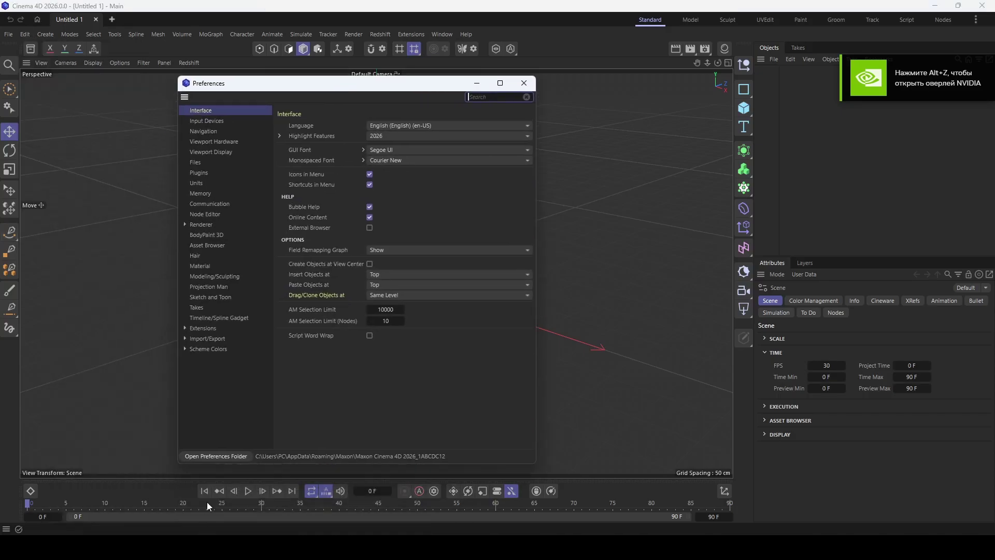
pyautogui.click(217, 456)
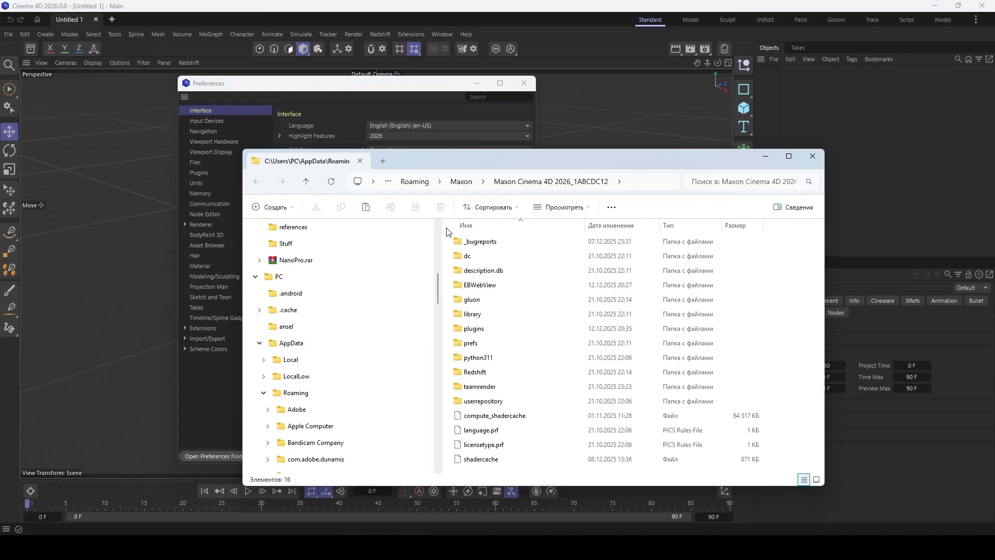
# - Extract NanoPro.rar on the desktop and move the extracted folder into the plugins folder of the Cinema 4D preferences
pyautogui.click(935, 6)
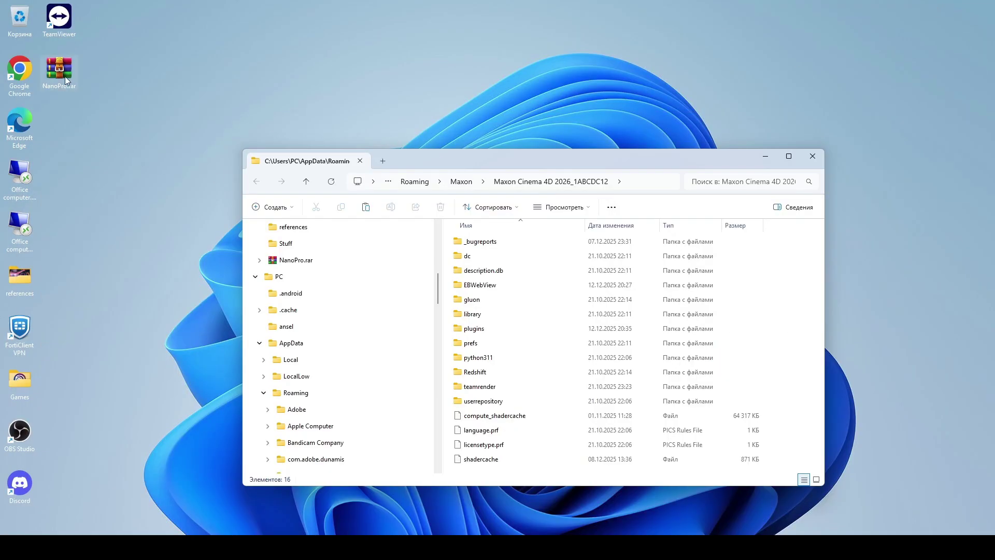
pyautogui.rightClick(62, 75)
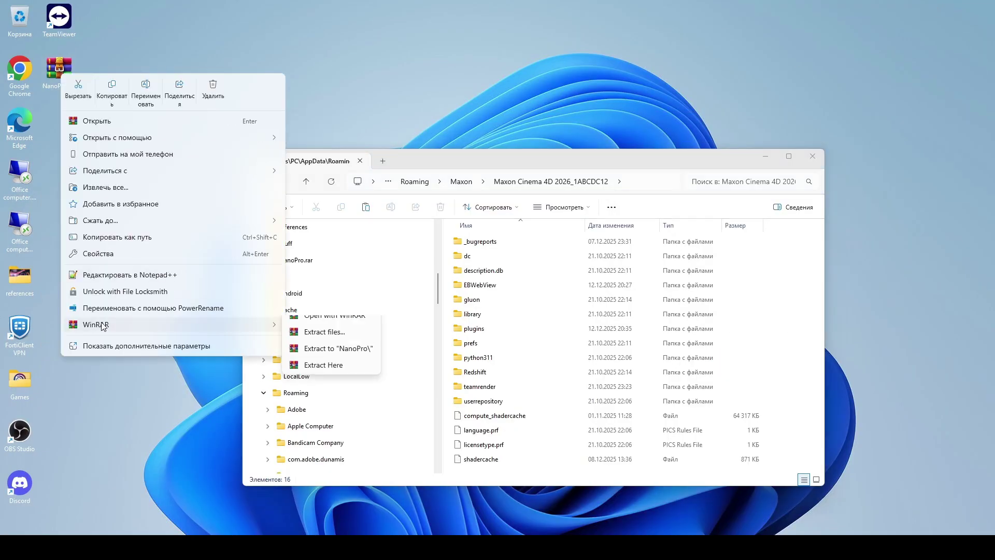
pyautogui.click(342, 359)
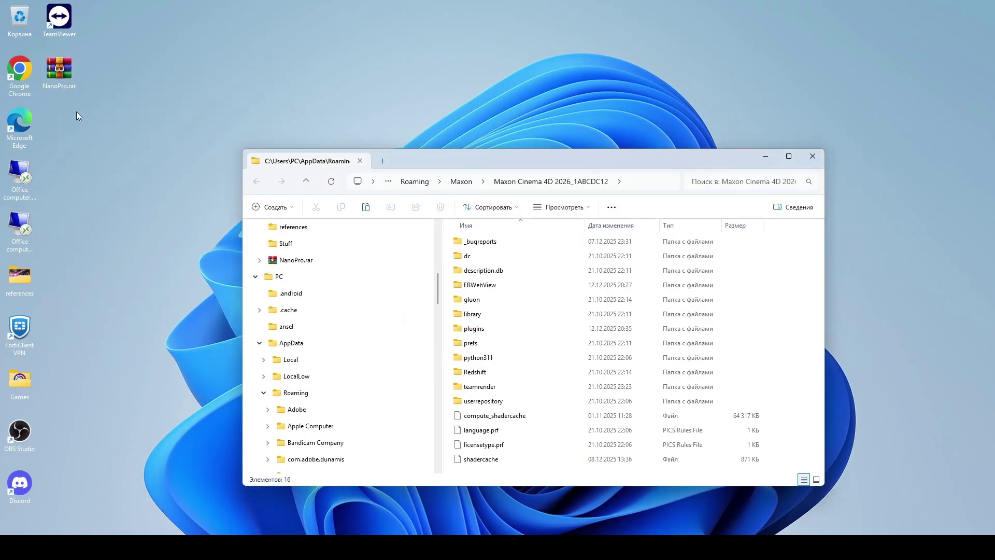
pyautogui.moveTo(54, 123); pyautogui.dragTo(497, 329)
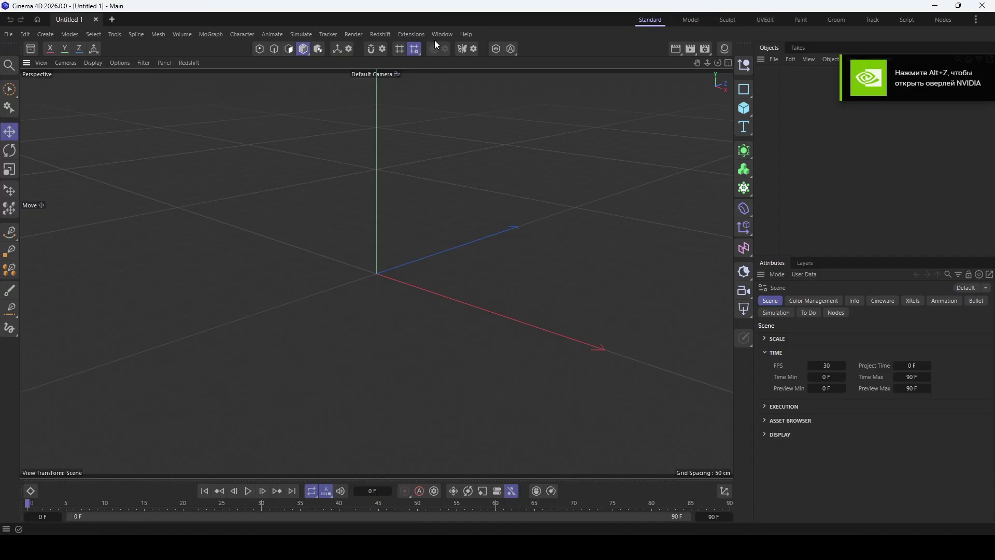
# - In Cinema 4D, open the NanoPro extension in an enlarged window and bring up its API keys settings
pyautogui.click(414, 34)
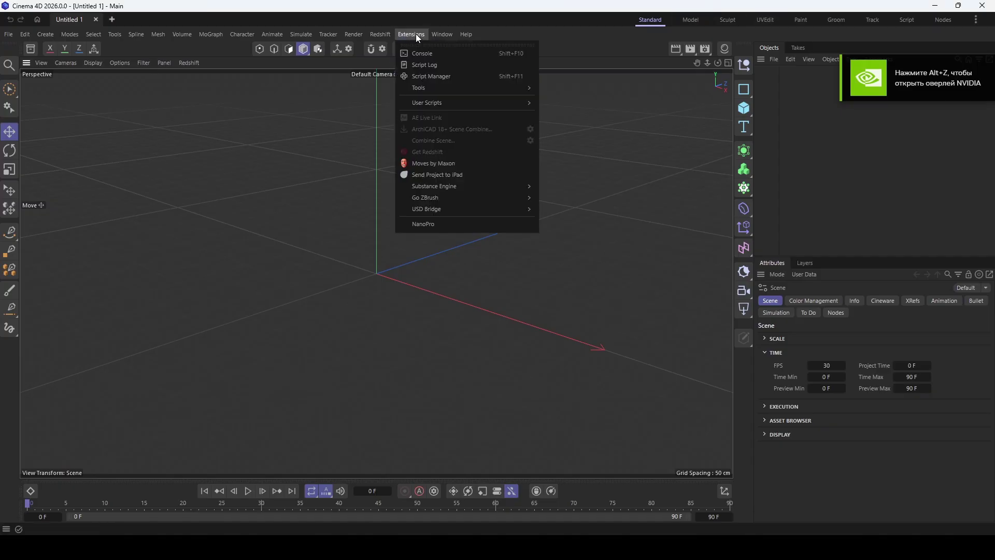
pyautogui.click(425, 224)
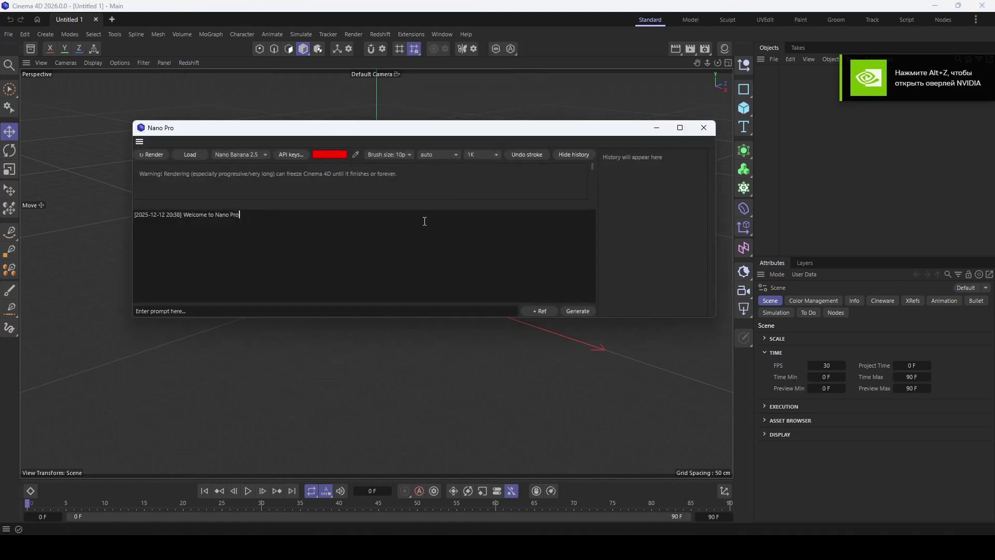
pyautogui.moveTo(346, 133); pyautogui.dragTo(338, 80)
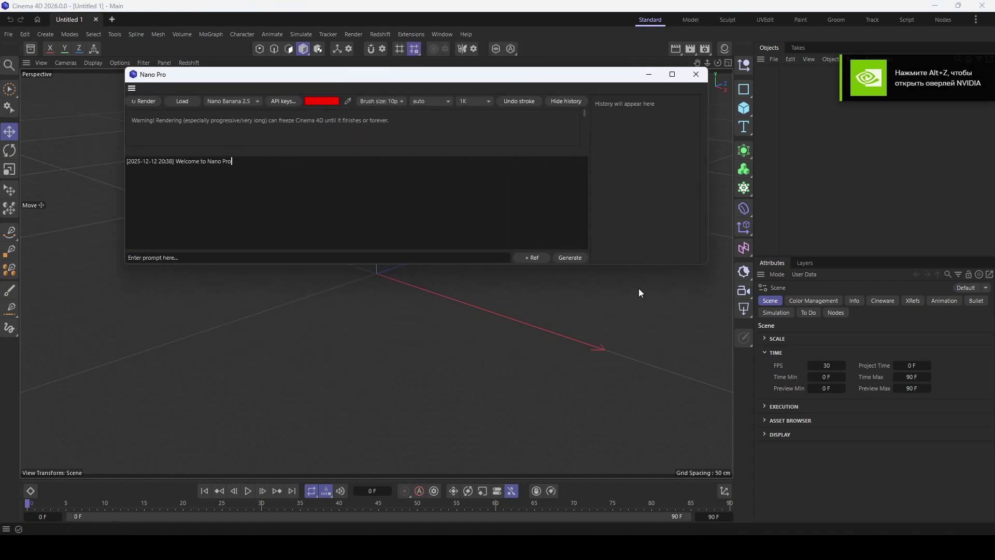
pyautogui.moveTo(708, 263); pyautogui.dragTo(805, 461)
pyautogui.moveTo(619, 87); pyautogui.dragTo(564, 98)
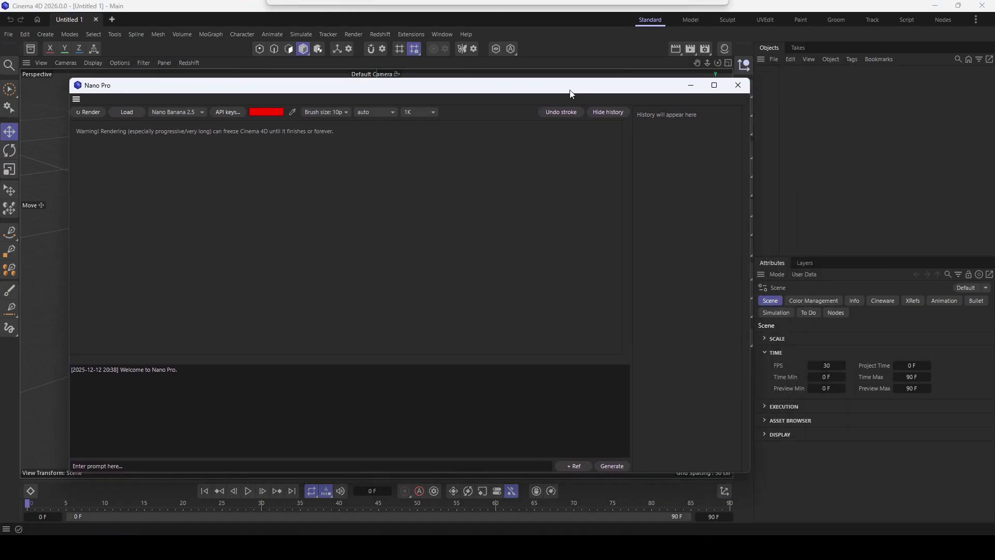
pyautogui.click(229, 112)
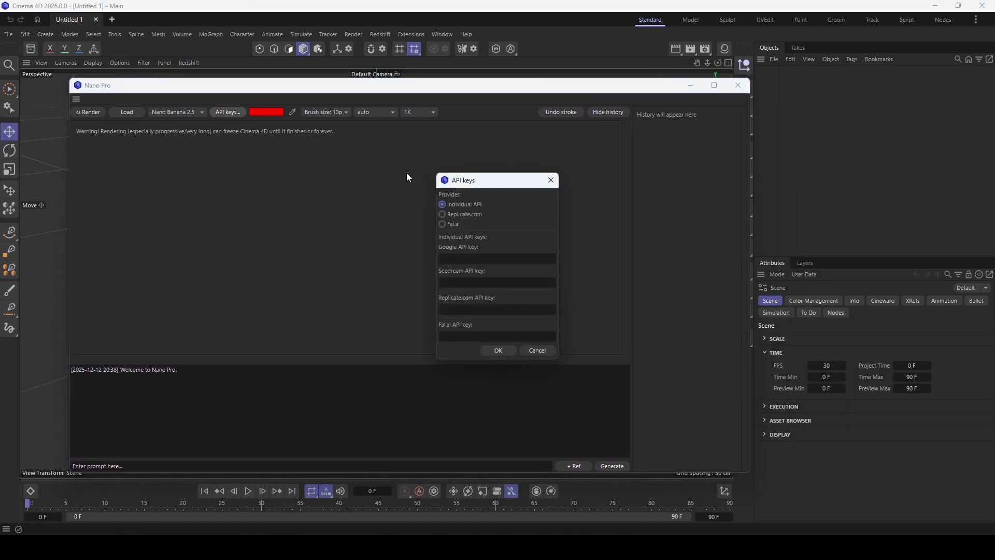
pyautogui.moveTo(492, 184); pyautogui.dragTo(407, 169)
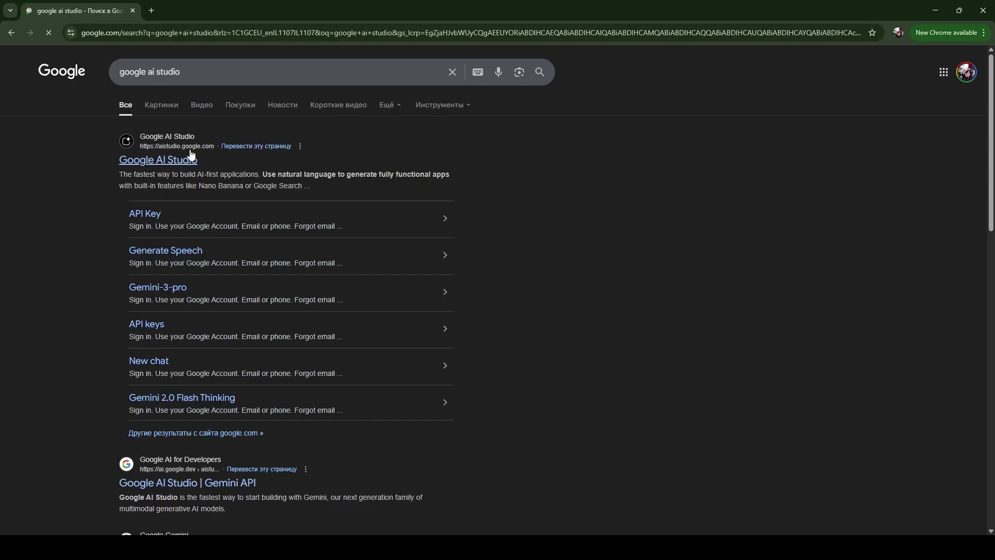
# - In the browser, open Google AI Studio from the search results, dismiss the auto-save notice, and go to the API keys page
pyautogui.click(193, 157)
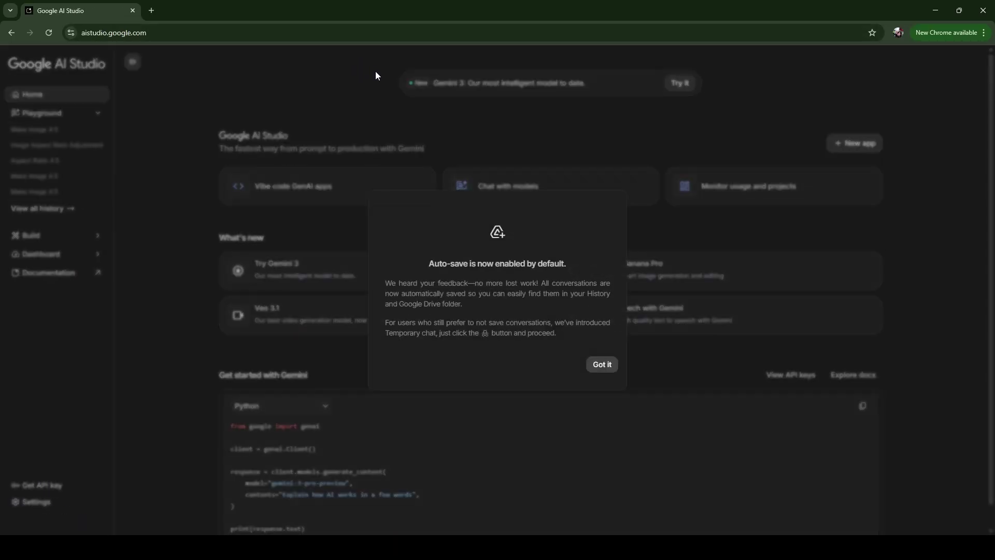
pyautogui.click(602, 365)
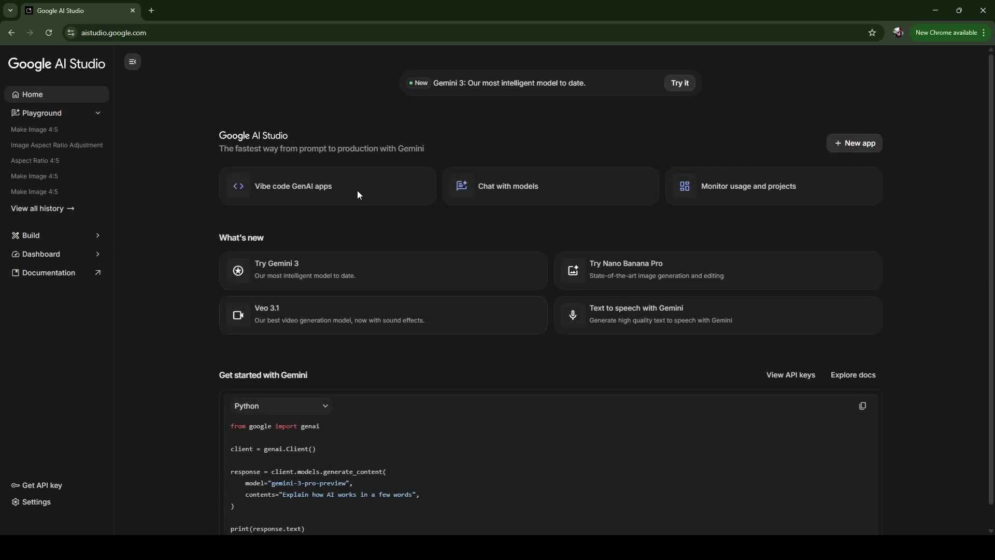
pyautogui.click(56, 490)
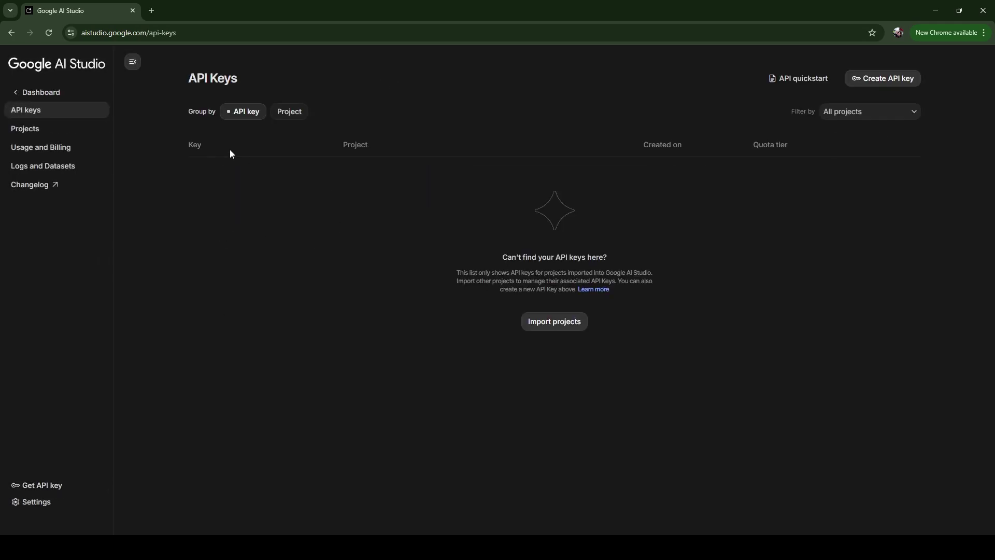
# - Start creating a new API key and name it "My key"
pyautogui.click(882, 81)
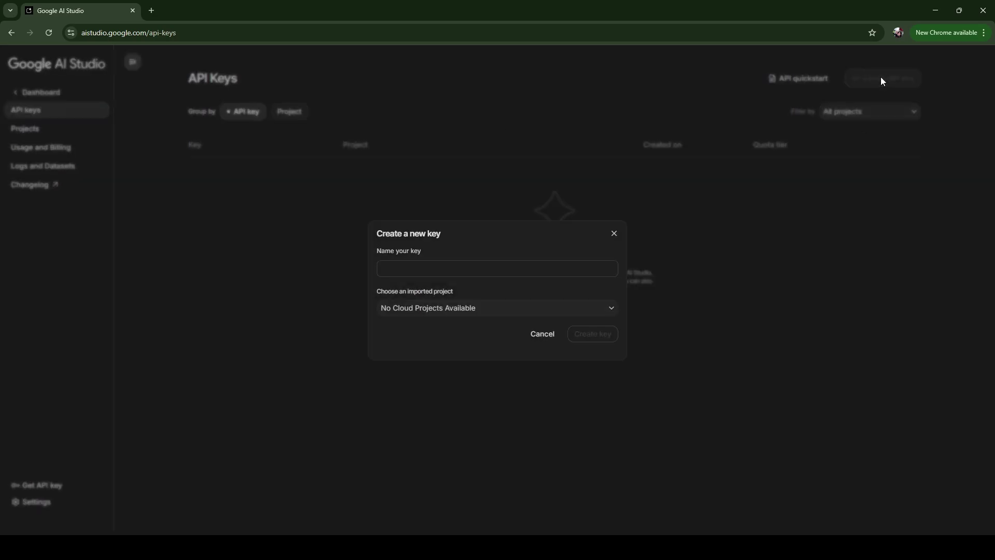
pyautogui.click(424, 268)
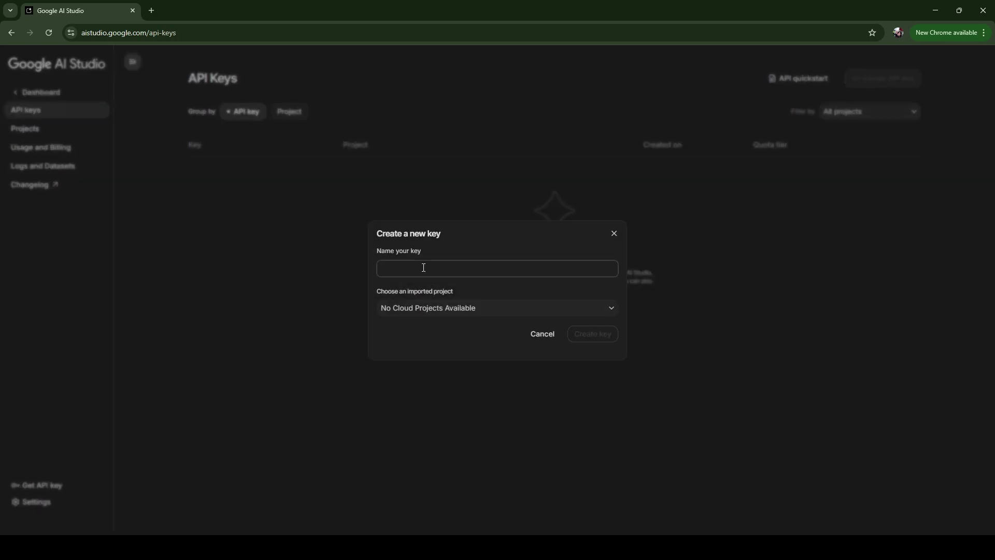
pyautogui.write('My key')
# - Create a project named "My project" for the key and generate the API key in it
pyautogui.click(447, 312)
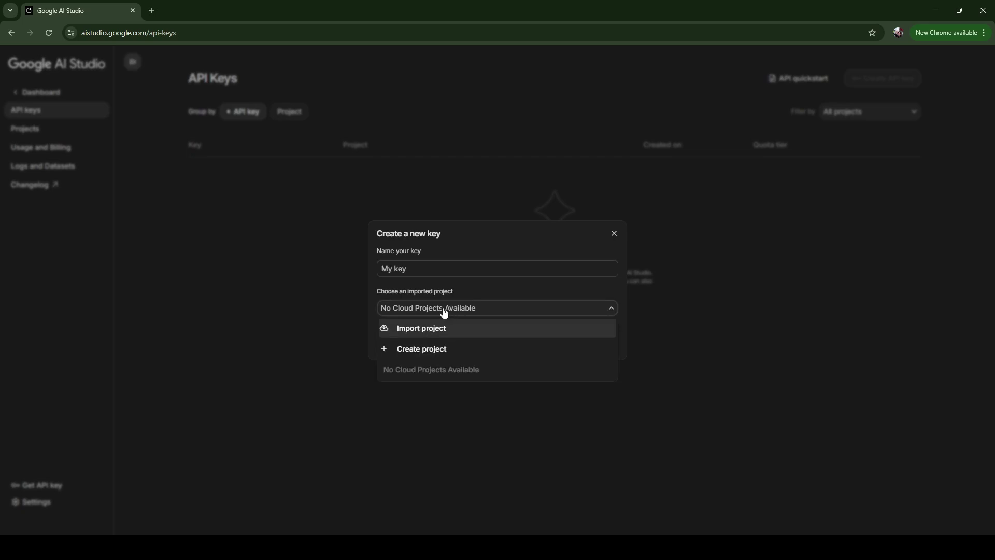
pyautogui.click(421, 352)
pyautogui.click(413, 295)
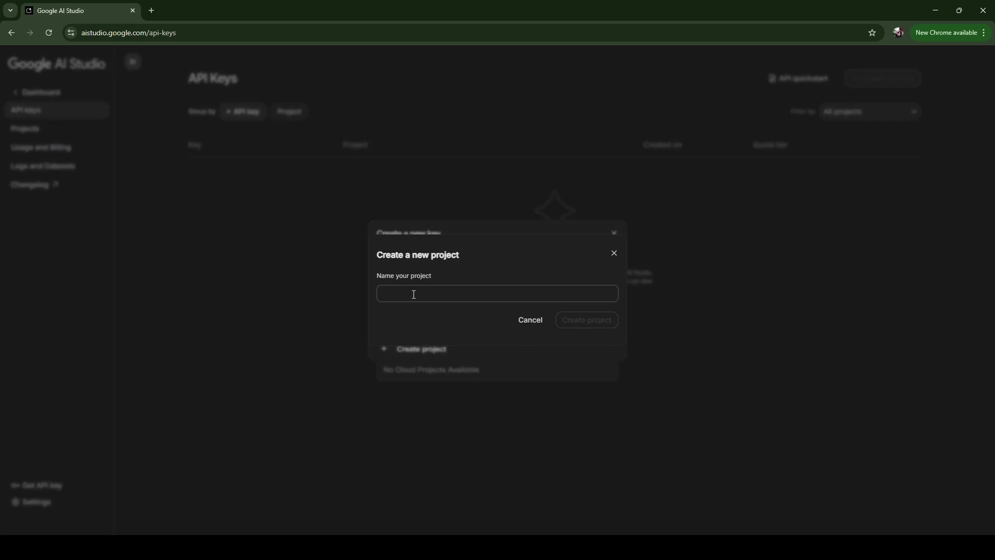
pyautogui.write('My project')
pyautogui.click(609, 321)
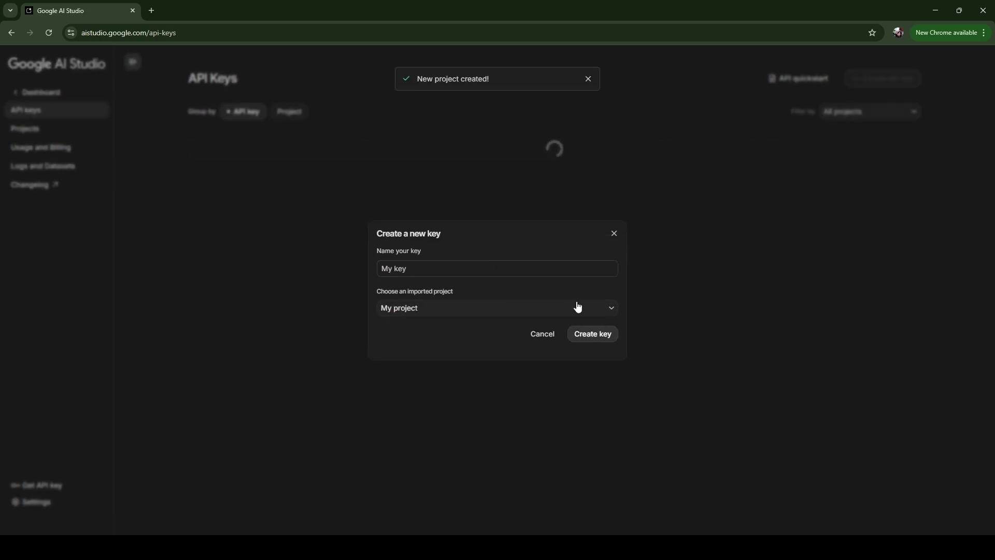
pyautogui.click(600, 335)
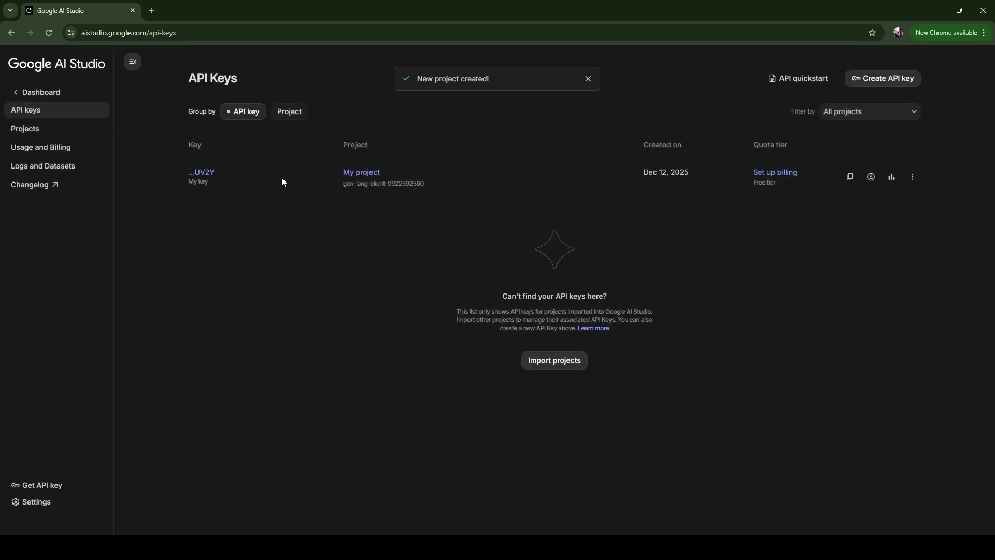
# - Open the billing setup for "My project" and toggle the option for periodic email updates
pyautogui.click(790, 178)
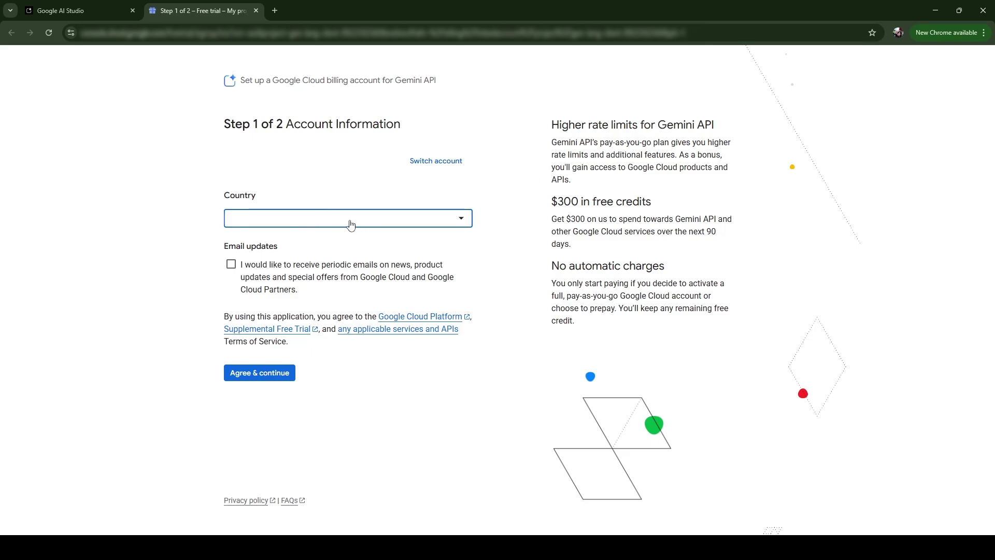
pyautogui.click(231, 266)
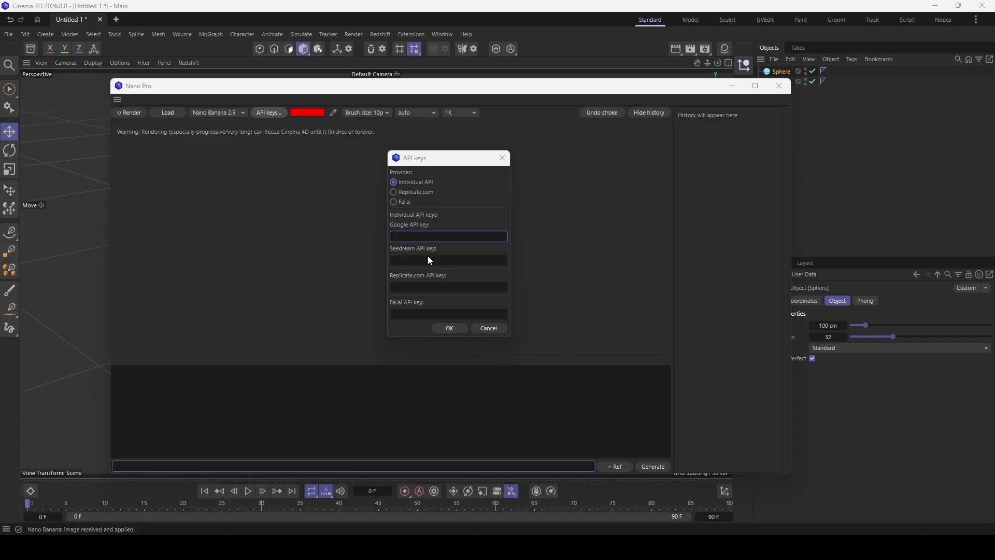
# - Back in Cinema 4D, paste the API key as the Google API key in NanoPro and confirm the settings
pyautogui.click(420, 235)
pyautogui.hotkey('ctrl', 'v')
pyautogui.click(452, 329)
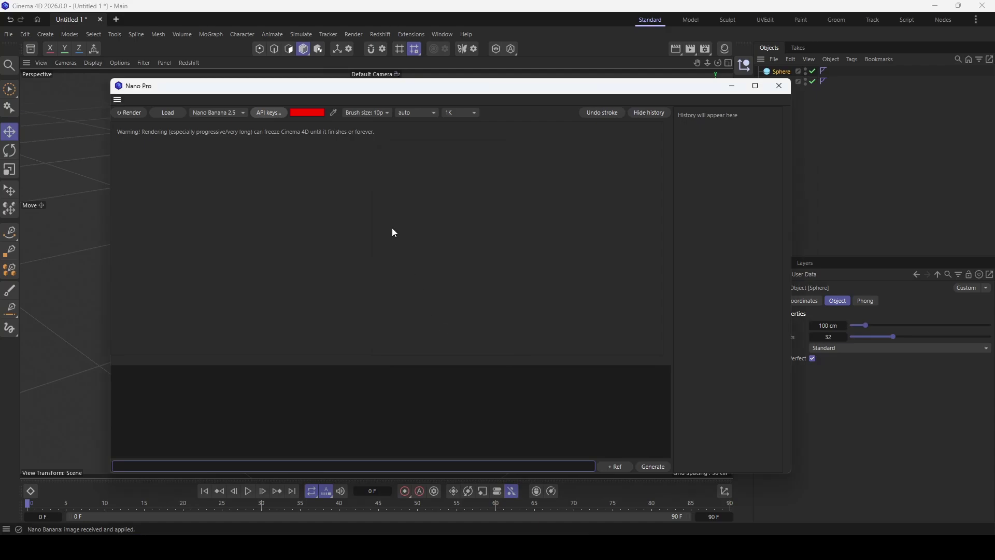
# - Render the sphere-on-cube scene in NanoPro and generate an image with the prompt "make this a versailles baroque thing"
pyautogui.moveTo(695, 93); pyautogui.dragTo(676, 78)
pyautogui.click(118, 99)
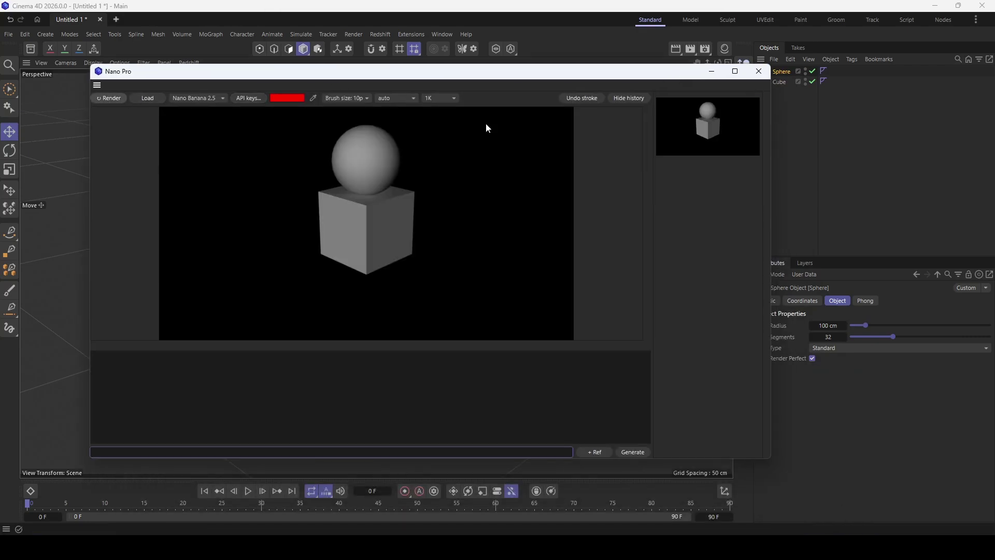
pyautogui.write('make this a versailles baroque thing')
pyautogui.press('Return')
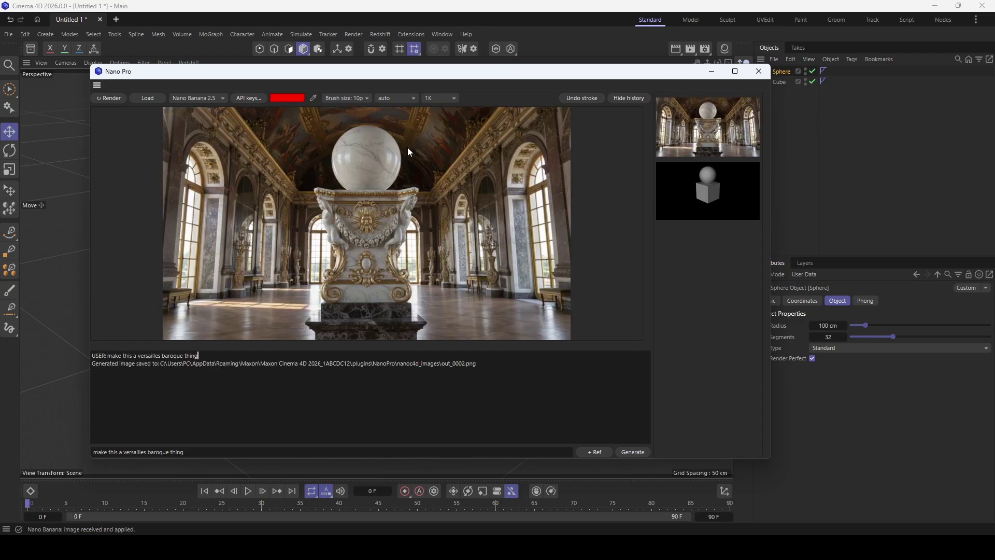
# - Inspect the generated baroque hall image at different zoom levels and maximize the NanoPro window
pyautogui.scroll(-2, 393, 172)
pyautogui.scroll(1, 415, 178)
pyautogui.scroll(2, 415, 178)
pyautogui.doubleClick(435, 71)
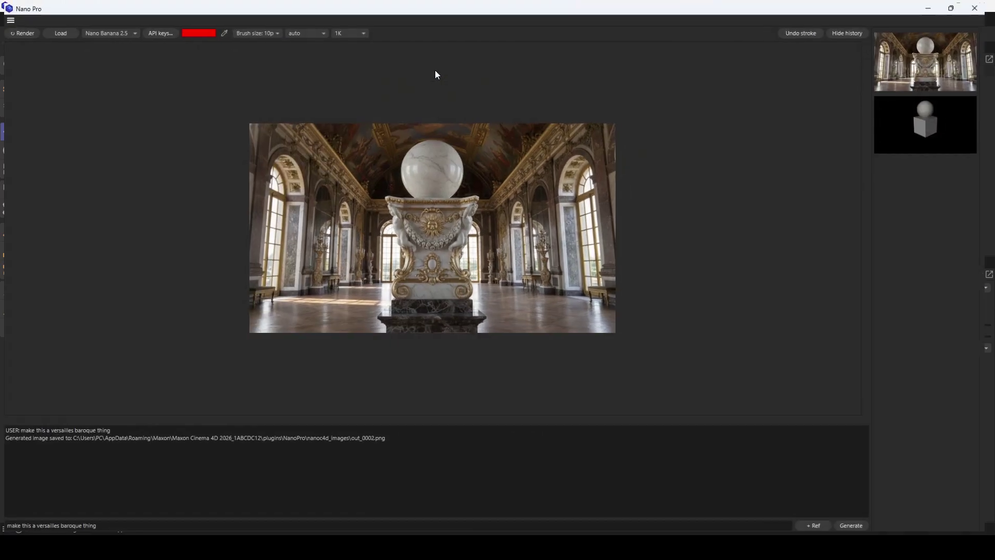
# - Switch to the fal.ai website in Chrome and sign in with the Google account
pyautogui.scroll(1, 449, 261)
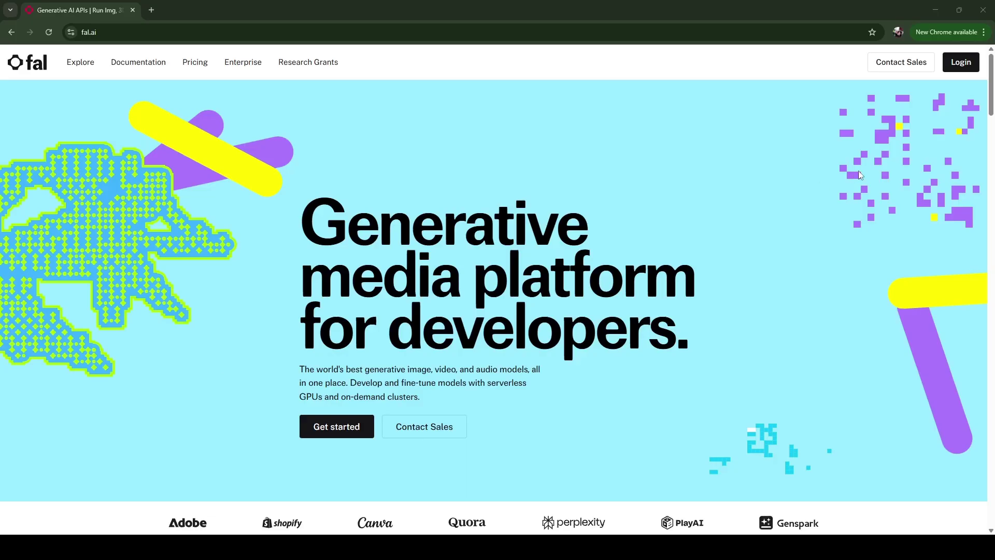
pyautogui.click(962, 63)
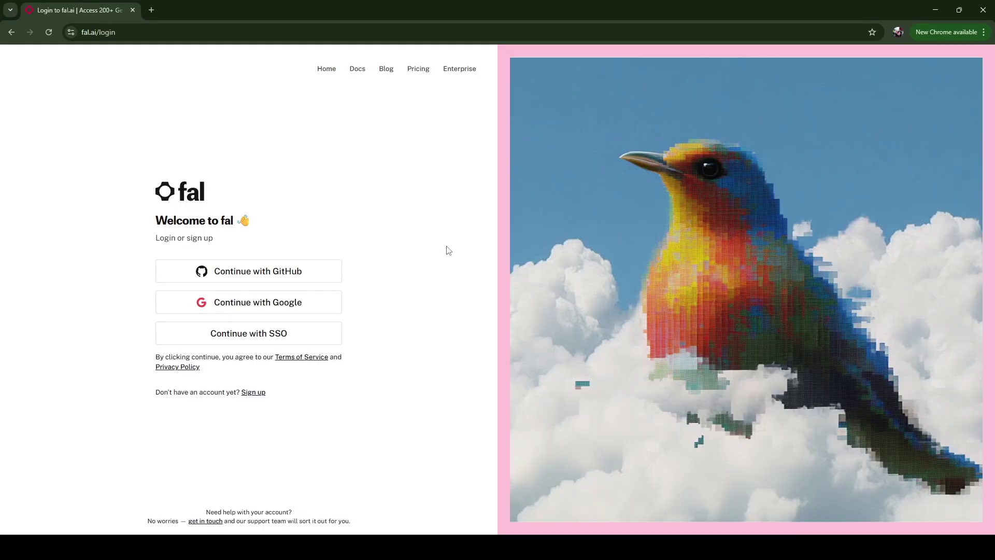
pyautogui.click(283, 309)
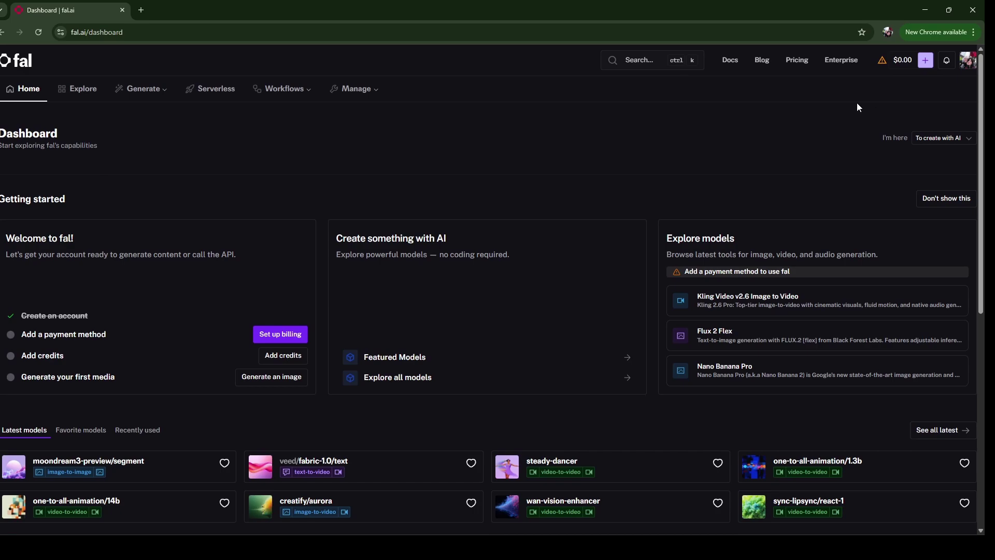
# - Open the fal.ai credits page from the account balance warning and review the options for adding credits
pyautogui.click(881, 60)
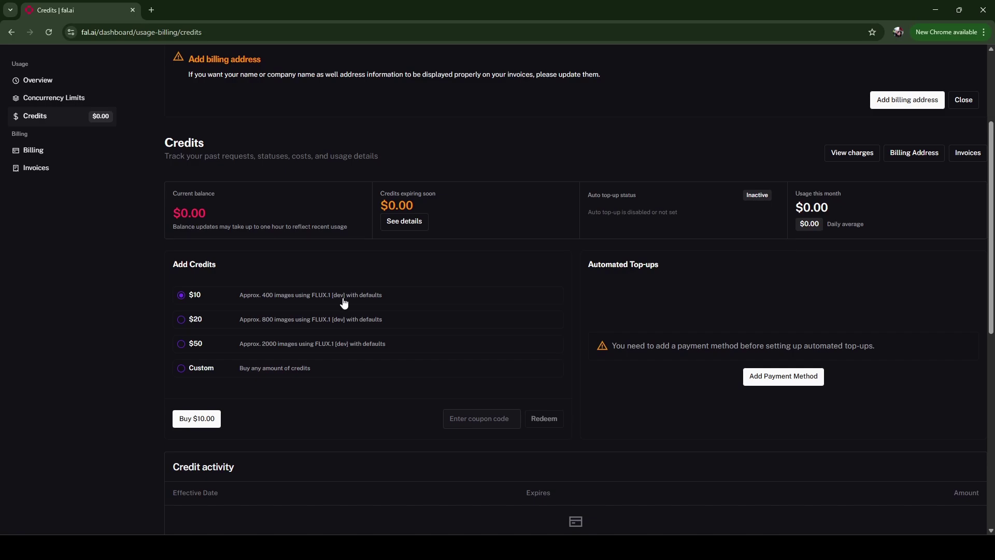
pyautogui.scroll(-2, 368, 303)
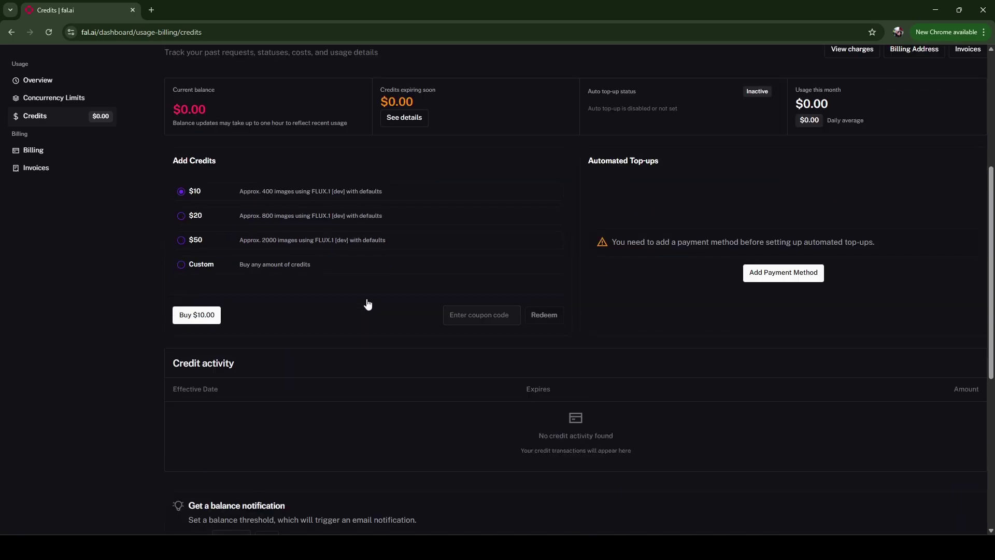
pyautogui.scroll(3, 368, 304)
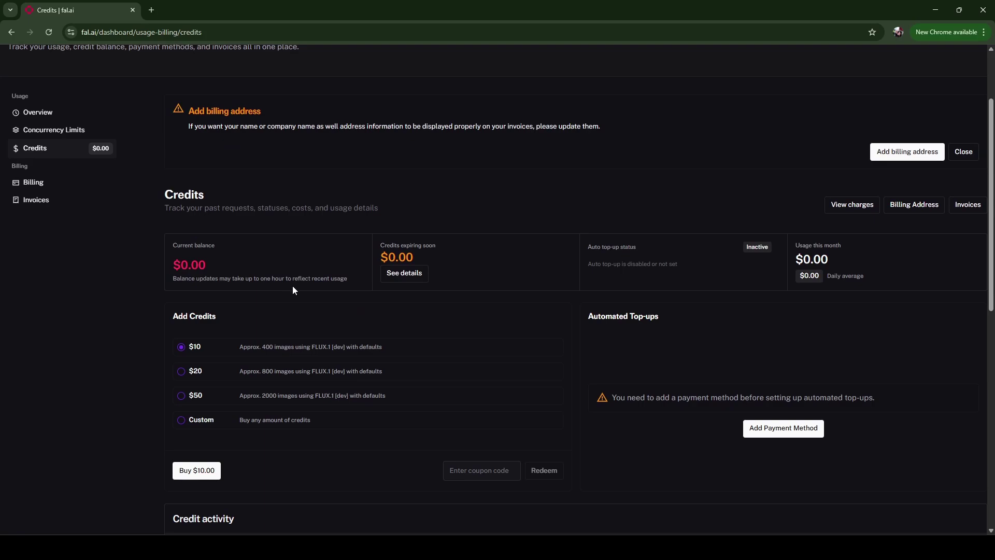
pyautogui.scroll(-1, 292, 286)
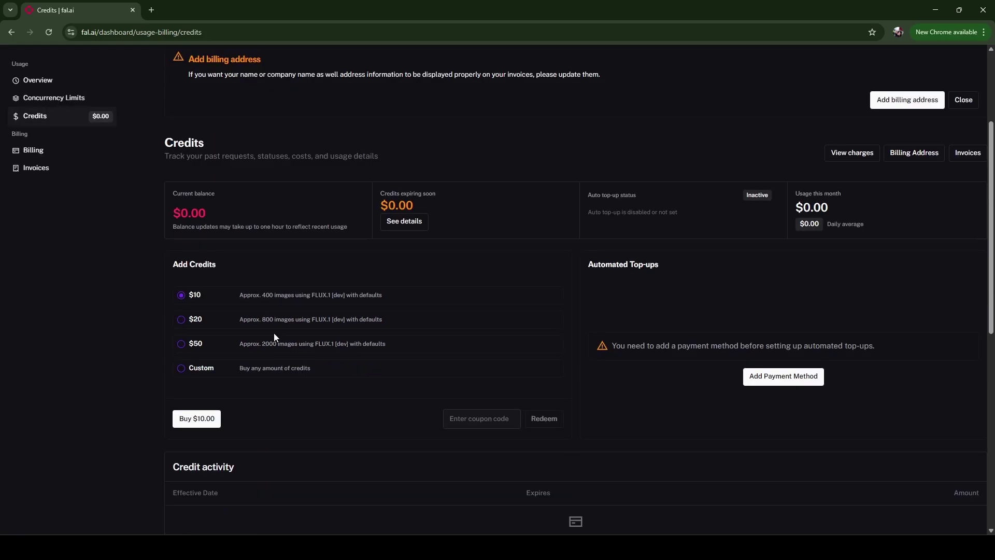